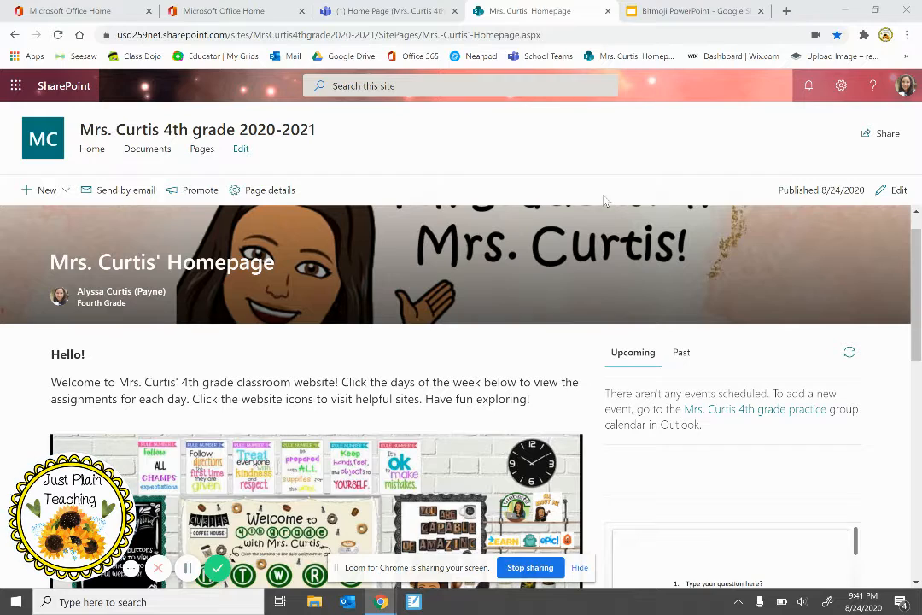
- Review the finished class homepage from banner to embedded classroom slideshow, on the SharePoint site and in its Teams channel
{"action": "scroll", "coordinate": [538, 347], "scroll_direction": "down", "scroll_amount": 1}
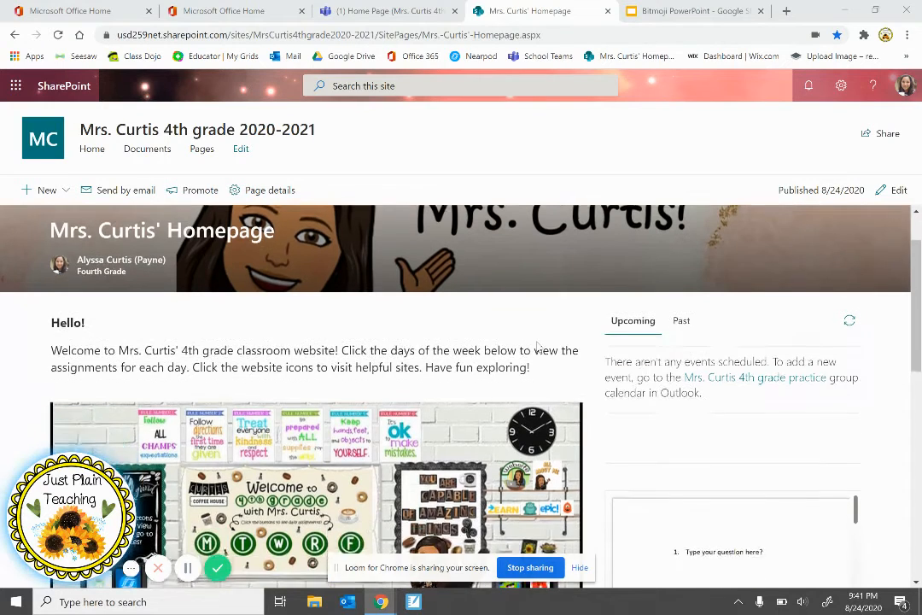
{"action": "scroll", "coordinate": [538, 347], "scroll_direction": "up", "scroll_amount": 2}
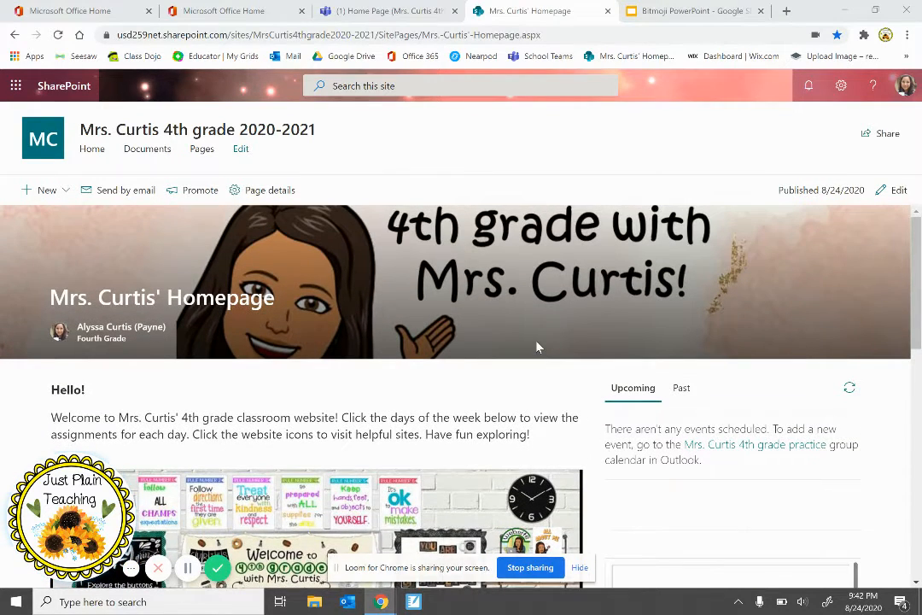
{"action": "scroll", "coordinate": [593, 309], "scroll_direction": "down", "scroll_amount": 2}
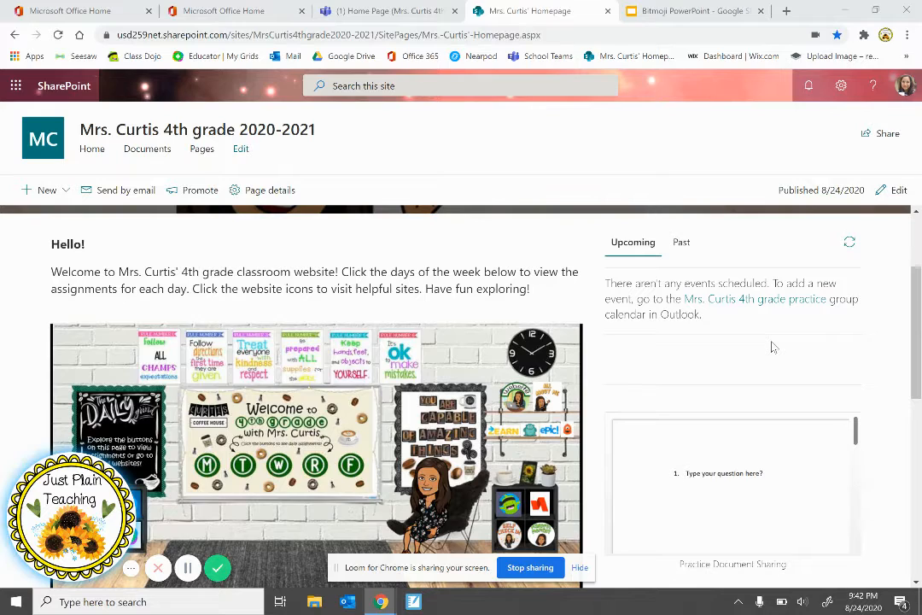
{"action": "scroll", "coordinate": [771, 346], "scroll_direction": "down", "scroll_amount": 2}
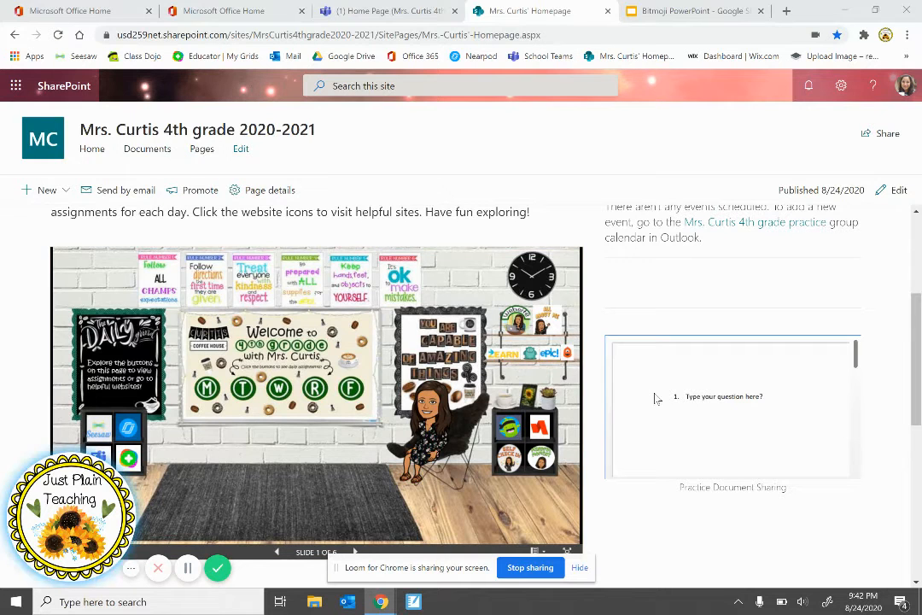
{"action": "scroll", "coordinate": [656, 399], "scroll_direction": "down", "scroll_amount": 2}
{"action": "scroll", "coordinate": [657, 399], "scroll_direction": "up", "scroll_amount": 1}
{"action": "scroll", "coordinate": [662, 410], "scroll_direction": "up", "scroll_amount": 1}
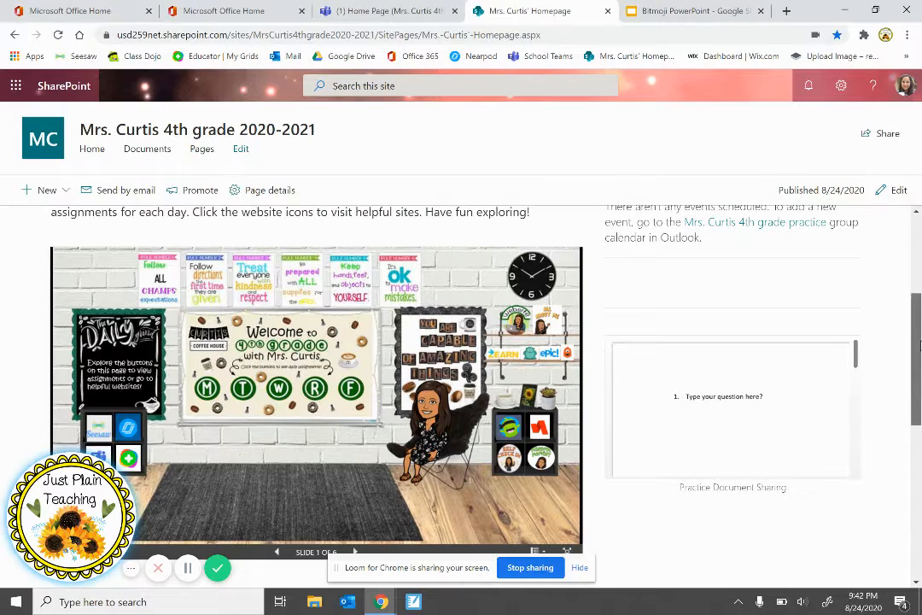
{"action": "left_click_drag", "start_coordinate": [915, 340], "coordinate": [916, 256]}
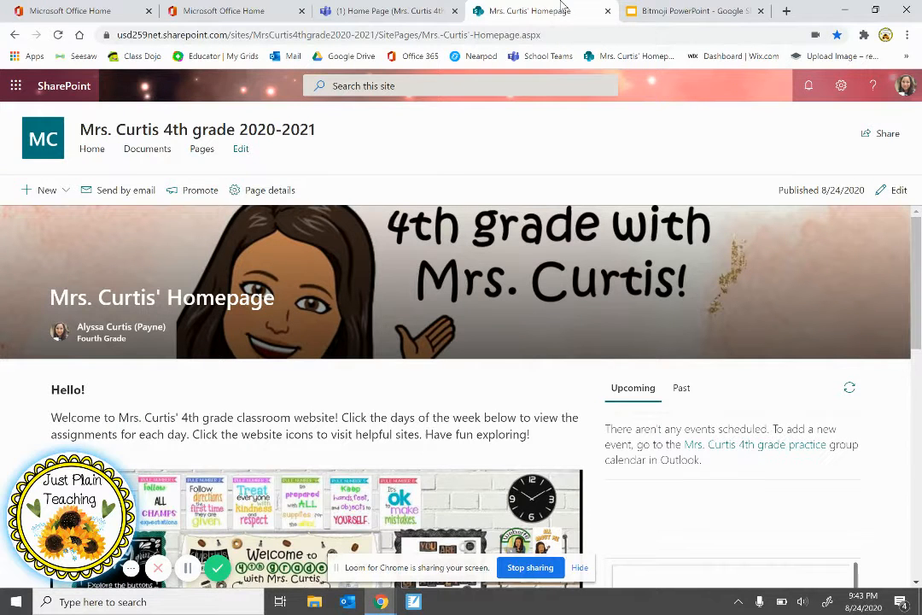
{"action": "left_click", "coordinate": [377, 10]}
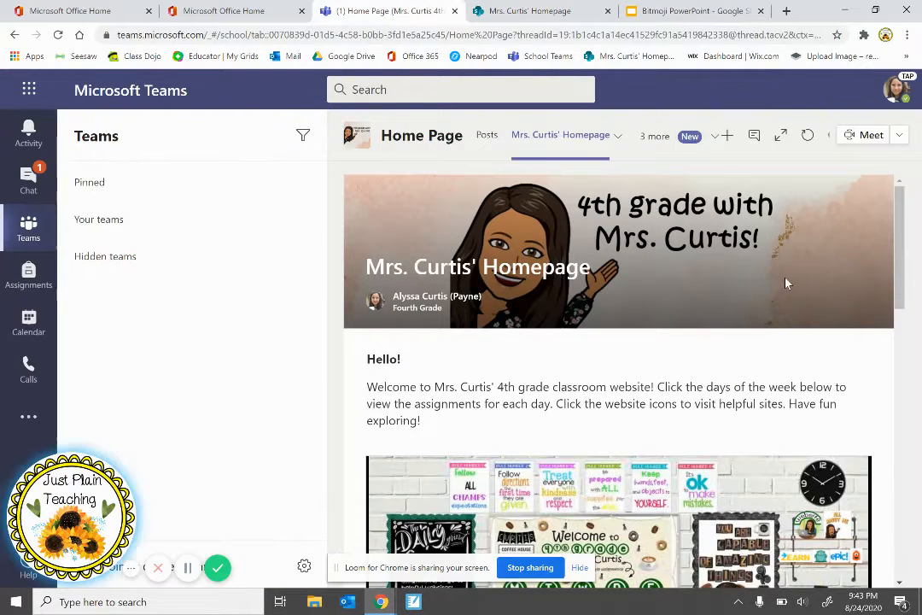
{"action": "mouse_move", "coordinate": [899, 197]}
{"action": "left_mouse_down"}
{"action": "mouse_move", "coordinate": [869, 368]}
{"action": "mouse_move", "coordinate": [874, 405]}
{"action": "mouse_move", "coordinate": [900, 394]}
{"action": "mouse_move", "coordinate": [891, 197]}
{"action": "left_mouse_up"}
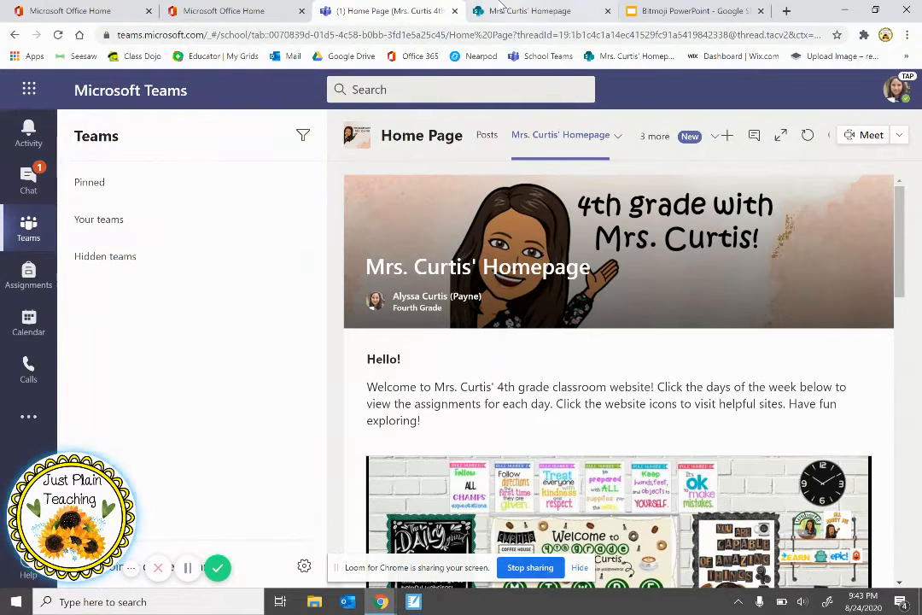
- Switch from Office 365 home to SharePoint and start a new communication site with the Blank design
{"action": "left_click", "coordinate": [178, 17]}
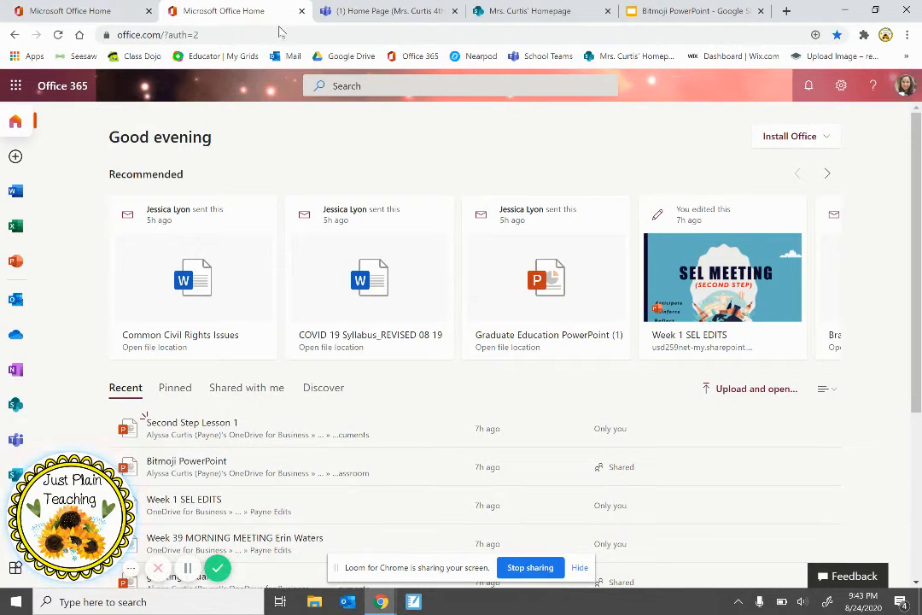
{"action": "left_click", "coordinate": [12, 415]}
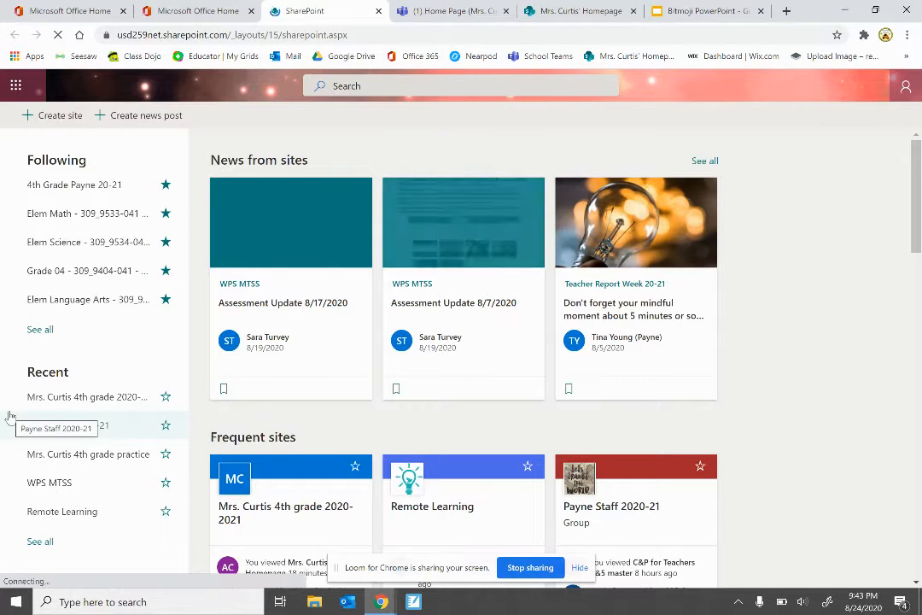
{"action": "left_click", "coordinate": [49, 116]}
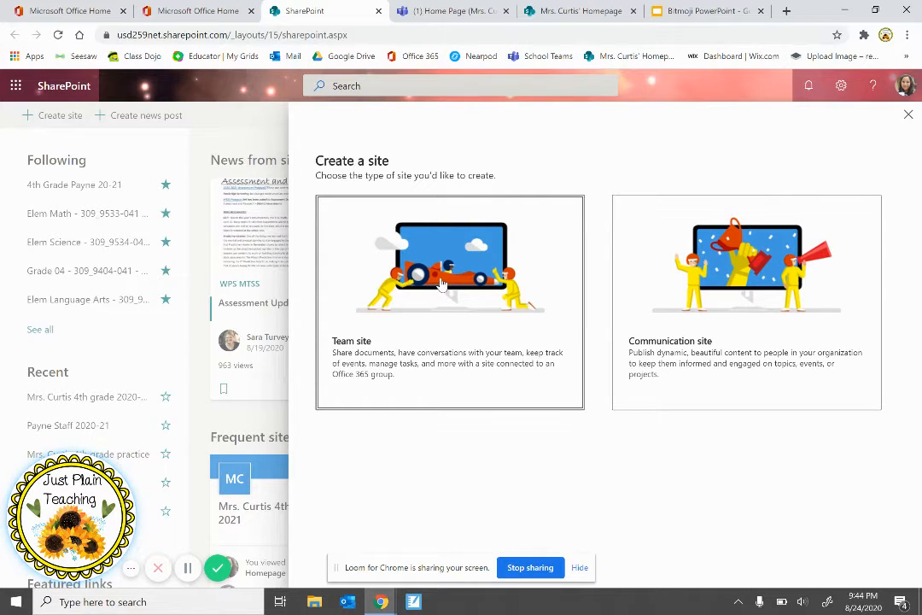
{"action": "left_click", "coordinate": [752, 319]}
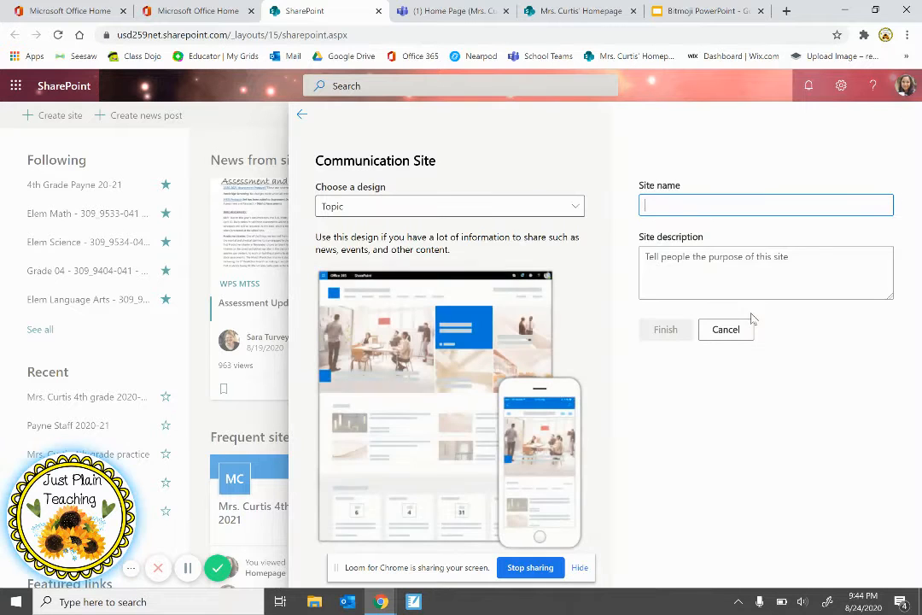
{"action": "left_click", "coordinate": [512, 209]}
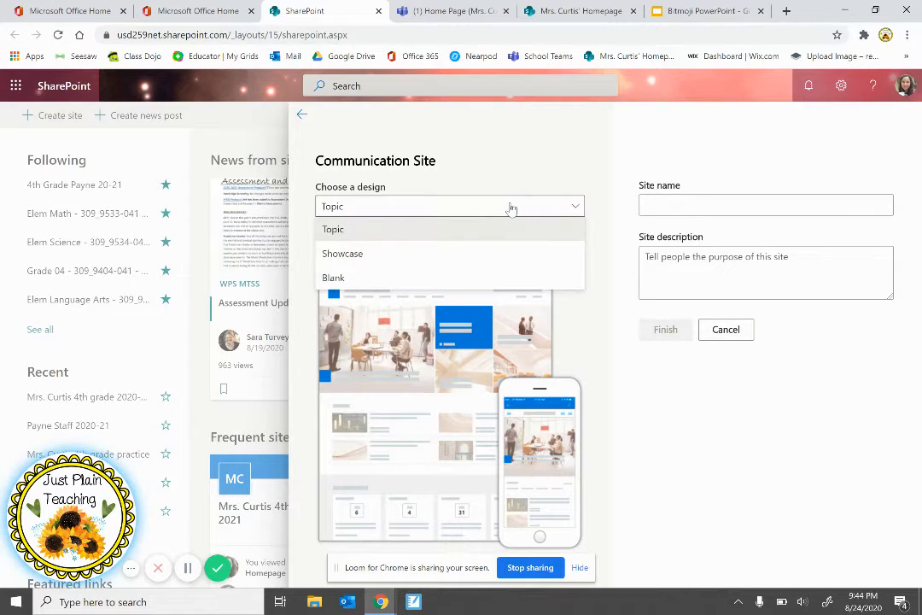
{"action": "left_click", "coordinate": [469, 275]}
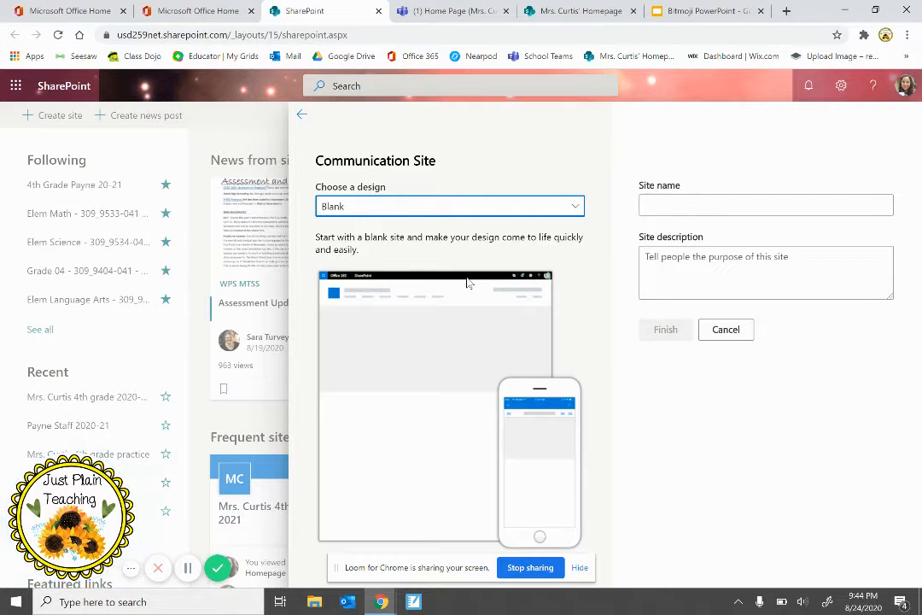
- Name the communication site Practice JPT1 and create it
{"action": "left_click", "coordinate": [736, 207]}
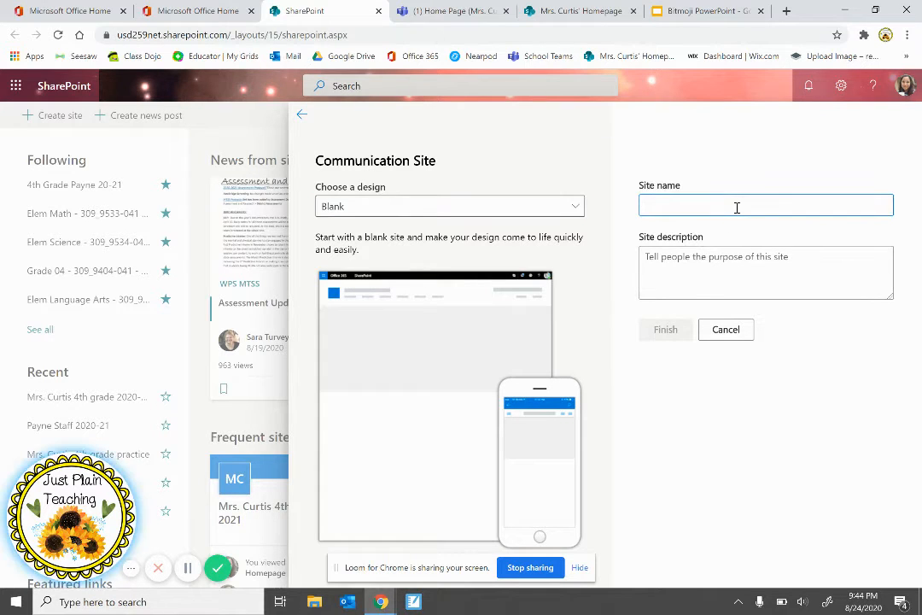
{"action": "type", "text": "Practice J"}
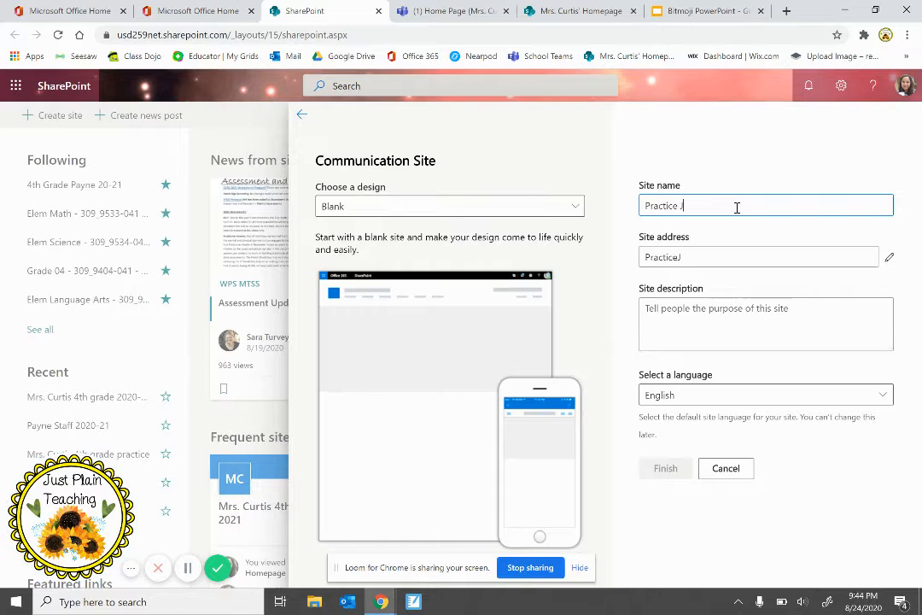
{"action": "type", "text": "PT"}
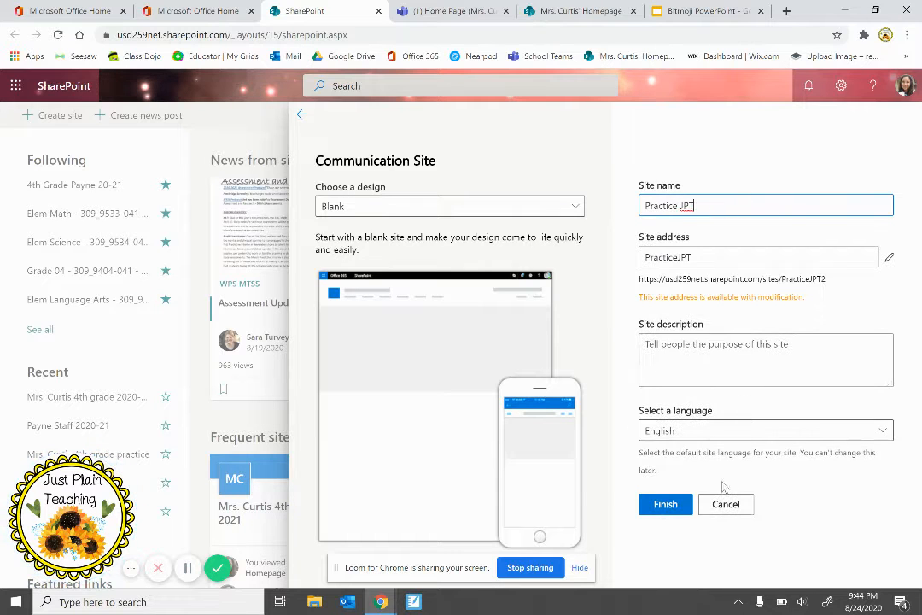
{"action": "type", "text": "1"}
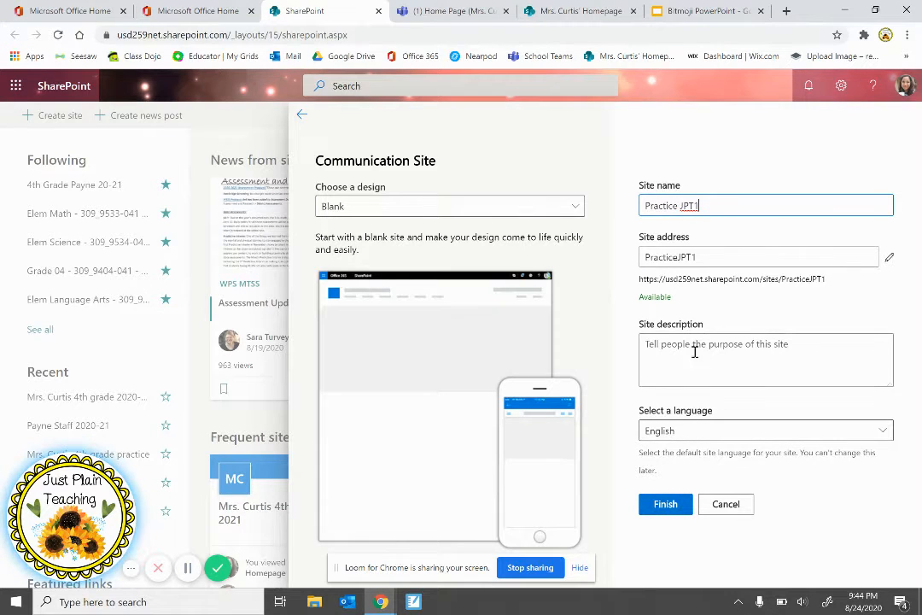
{"action": "left_click", "coordinate": [657, 505]}
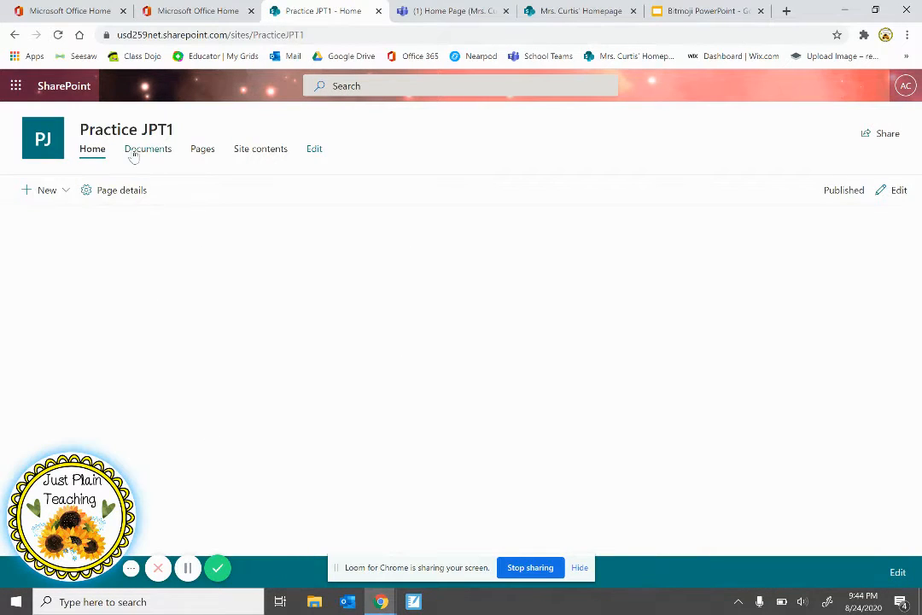
- Create a new page on the site from the Blank template and title it Practice JPT
{"action": "left_click", "coordinate": [258, 152]}
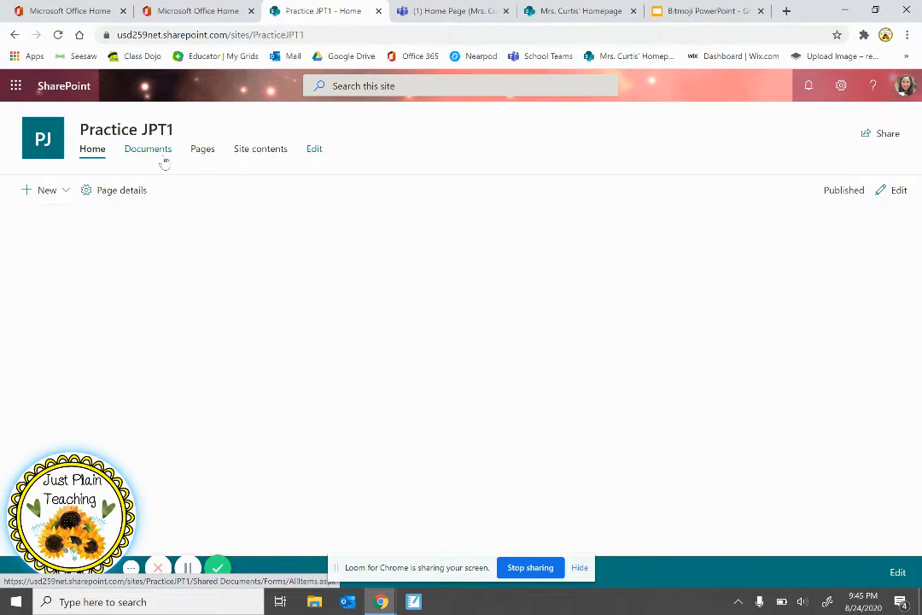
{"action": "left_click", "coordinate": [45, 191]}
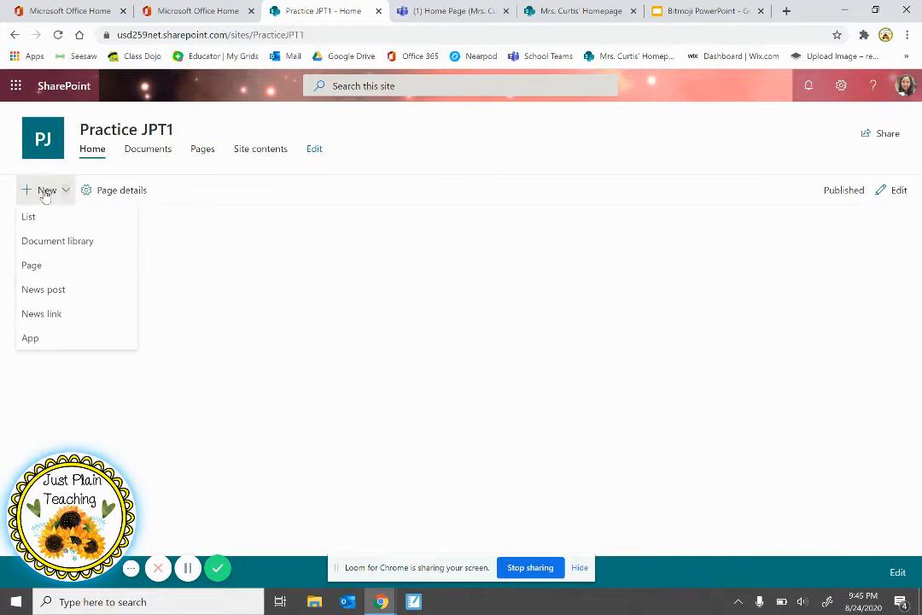
{"action": "left_click", "coordinate": [49, 272]}
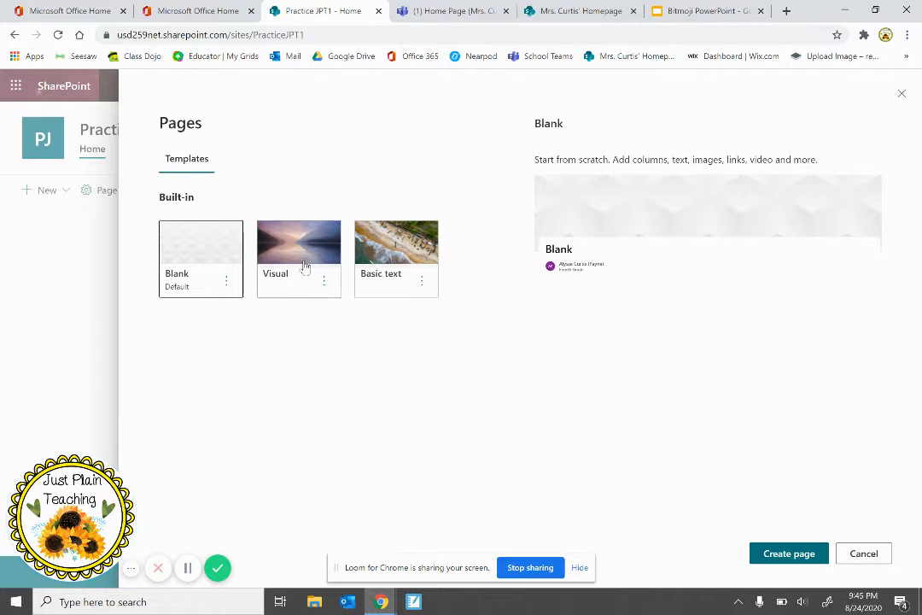
{"action": "left_click", "coordinate": [790, 554]}
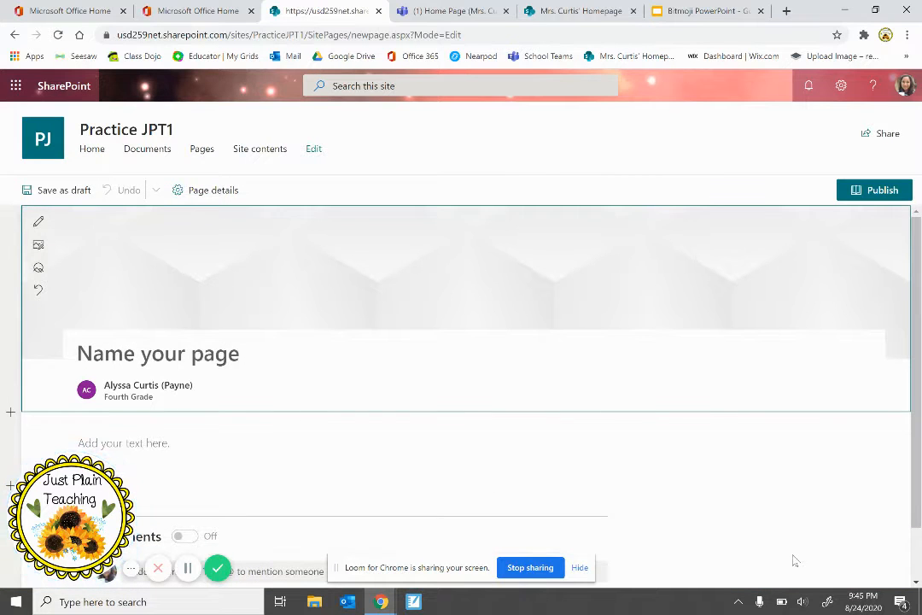
{"action": "type", "text": "Practice JPT"}
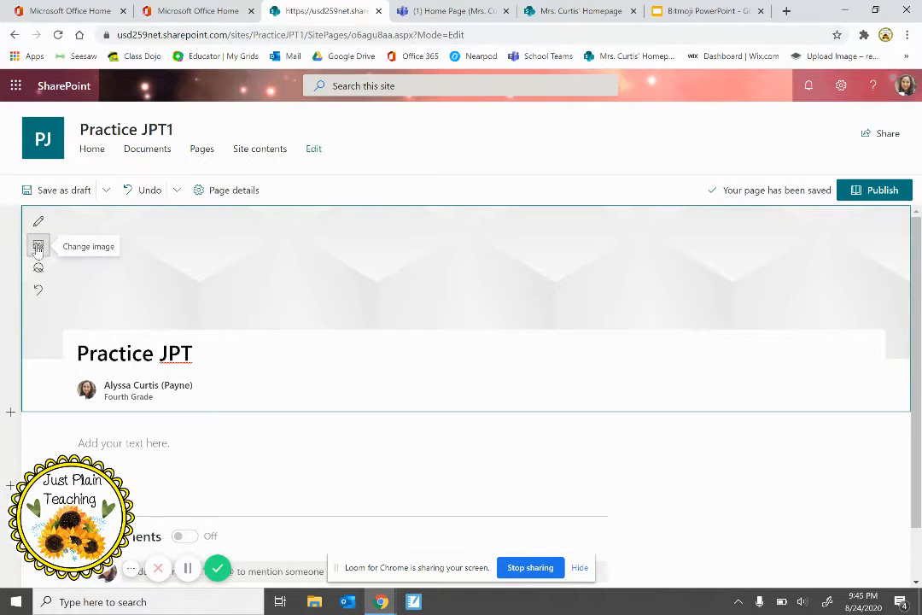
- Upload the 4th grade Bitmoji banner from the Bitmoji Classroom folder as the title image and move its focal point up to the banner text
{"action": "left_click", "coordinate": [37, 248]}
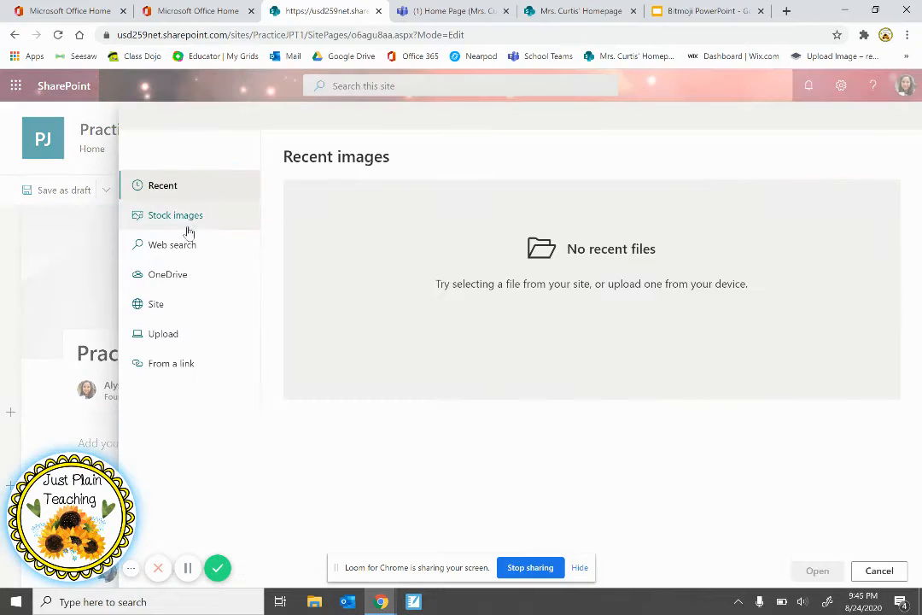
{"action": "left_click", "coordinate": [164, 340]}
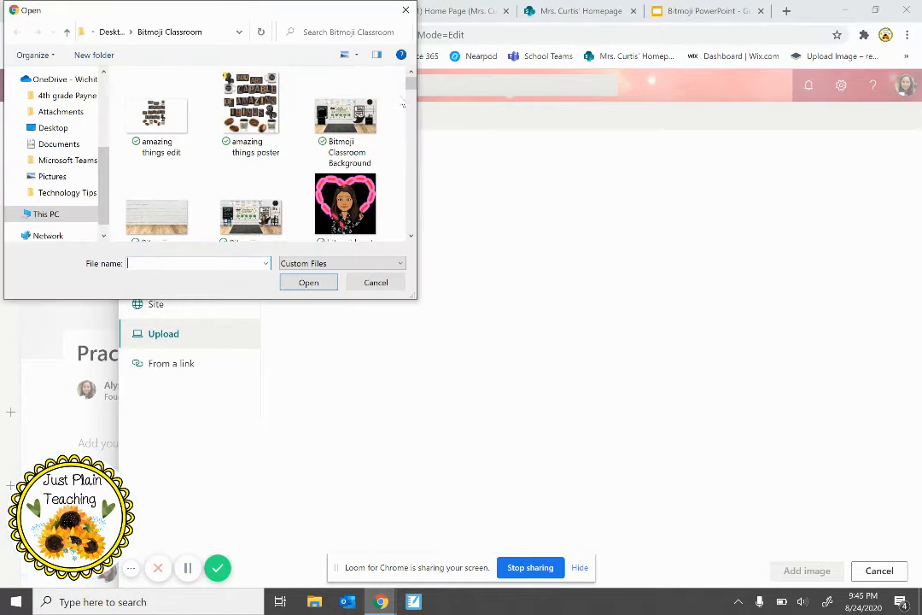
{"action": "left_click_drag", "start_coordinate": [409, 88], "coordinate": [410, 204]}
{"action": "left_click", "coordinate": [345, 179]}
{"action": "left_click", "coordinate": [308, 283]}
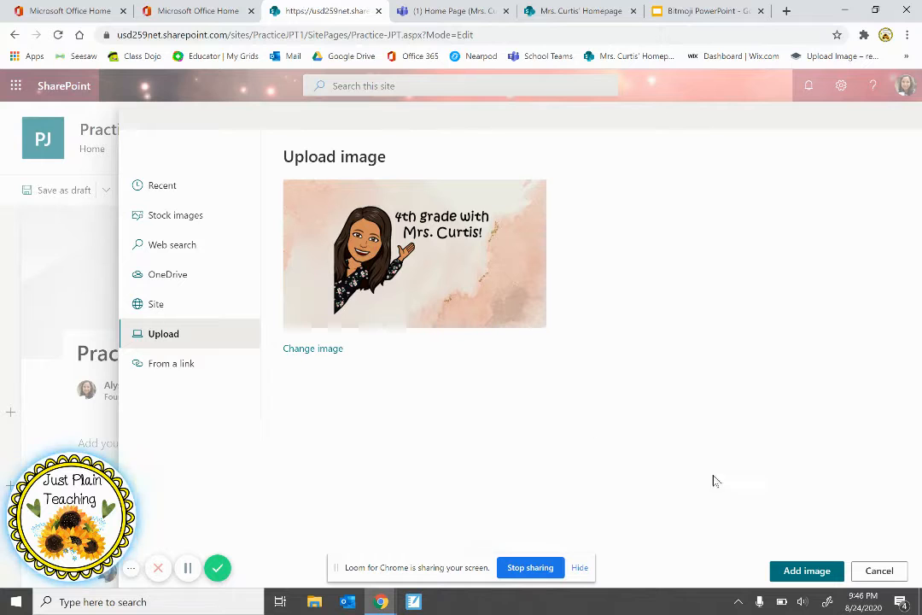
{"action": "left_click", "coordinate": [806, 570]}
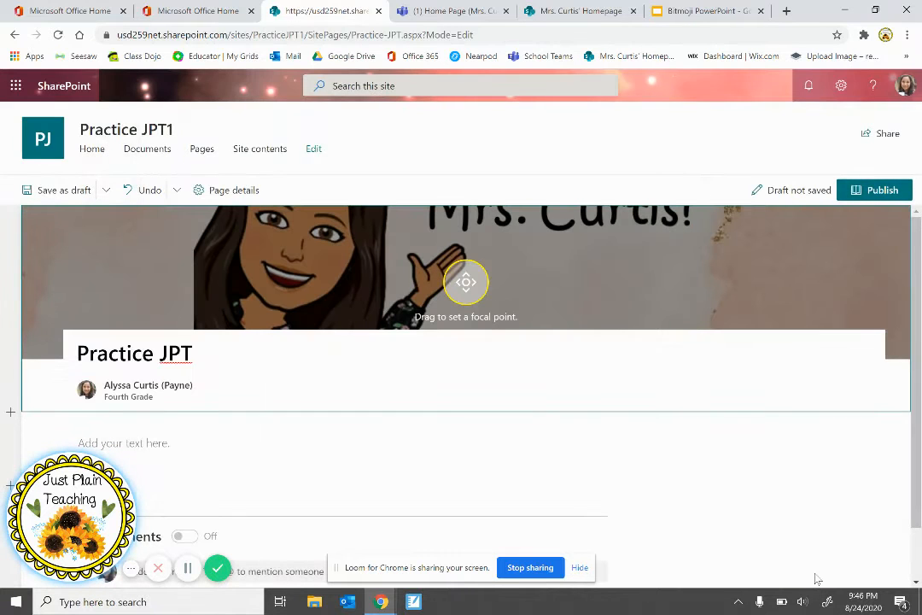
{"action": "left_click_drag", "start_coordinate": [465, 282], "coordinate": [463, 246]}
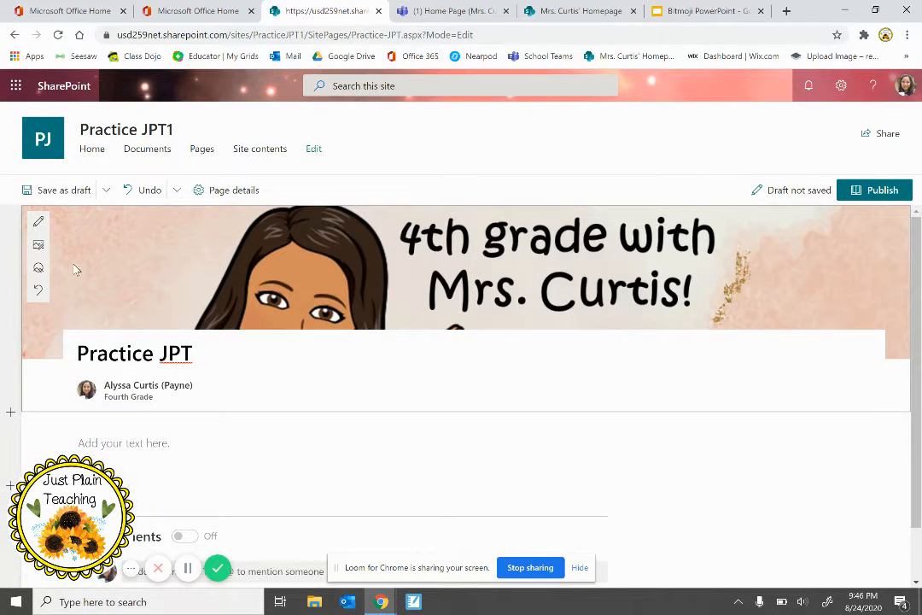
- Preview the Color block and Plain title area layouts, and set the layout to Image and title
{"action": "left_click", "coordinate": [38, 224]}
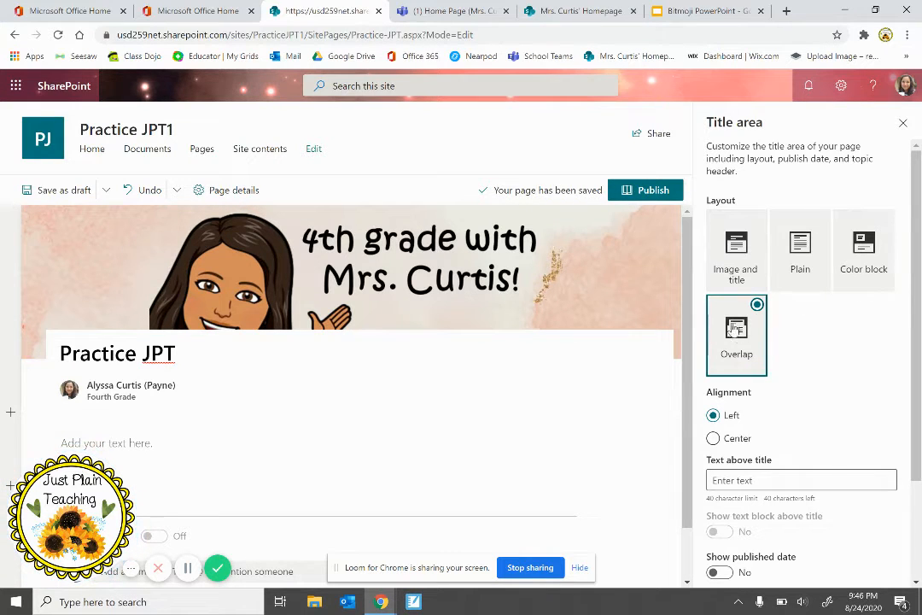
{"action": "left_click", "coordinate": [880, 252]}
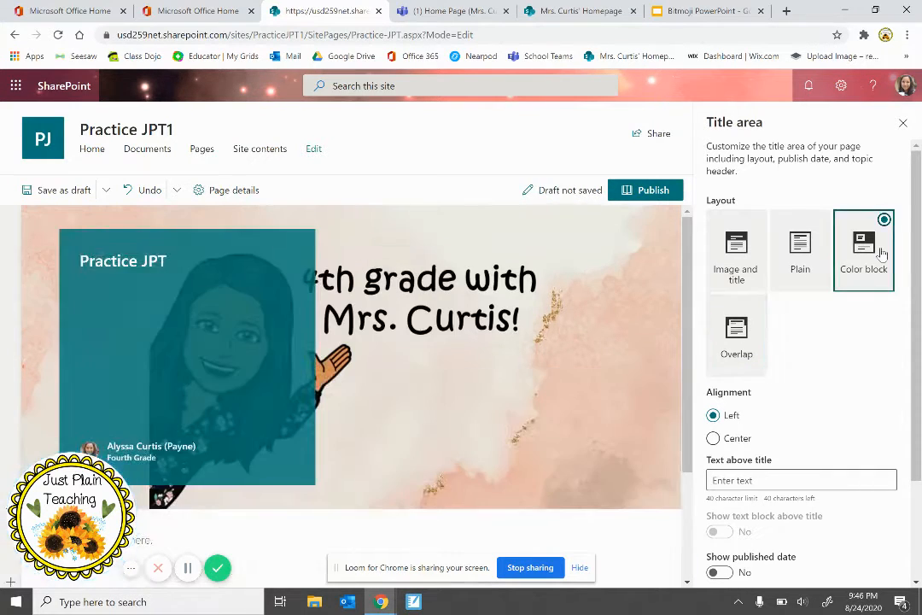
{"action": "left_click", "coordinate": [805, 256]}
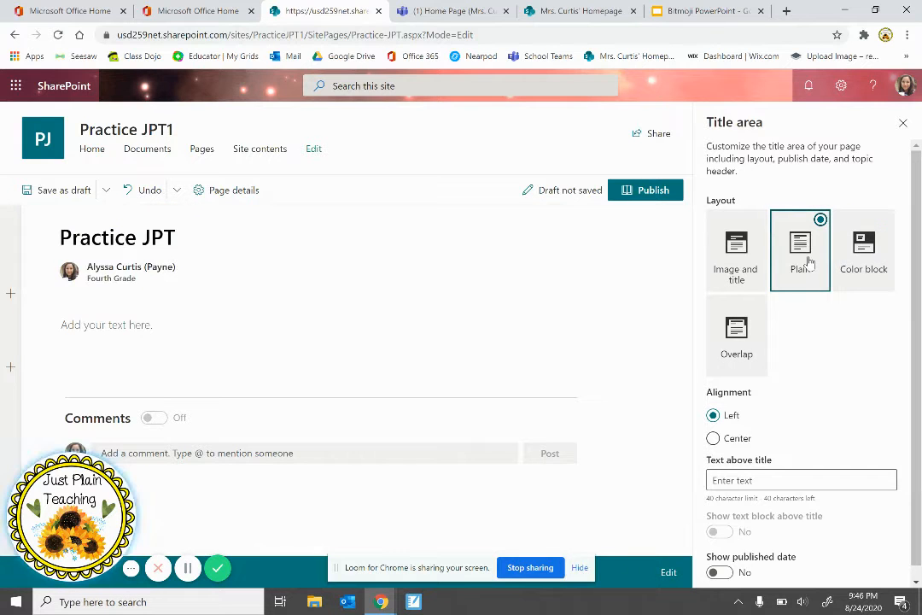
{"action": "left_click", "coordinate": [749, 251]}
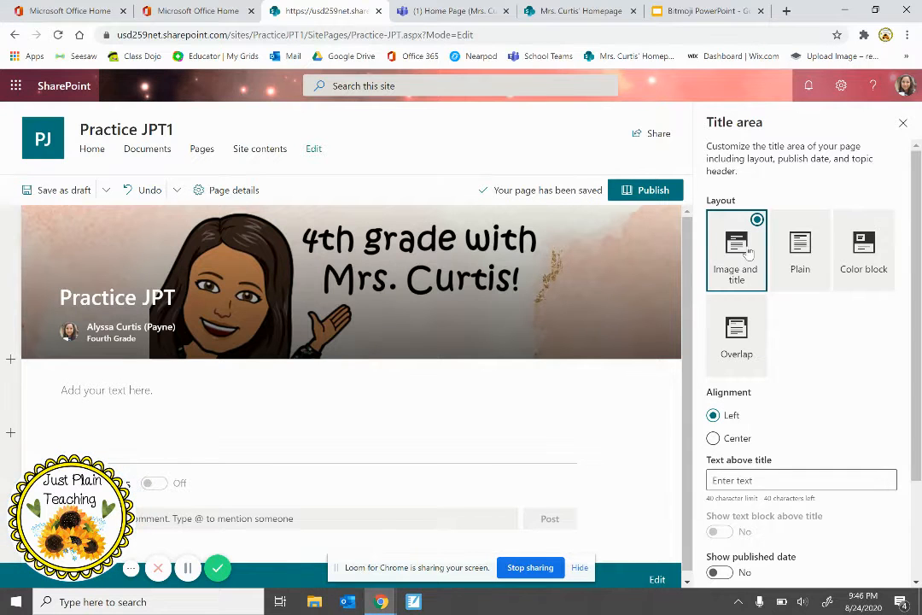
{"action": "left_click", "coordinate": [905, 123]}
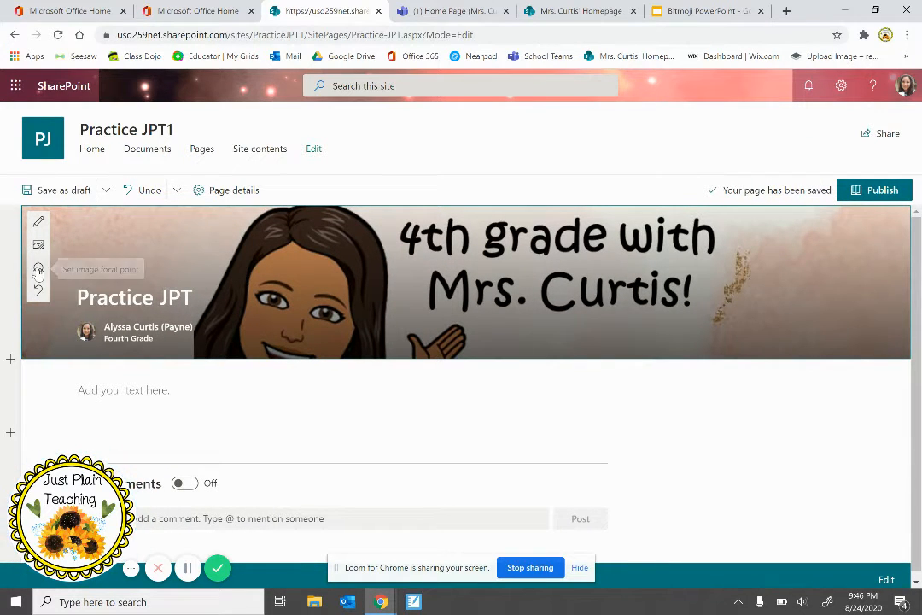
- Shift the title image's focal point slightly down and enter the text "Welcome to my practice page!" in the text area below it
{"action": "left_click", "coordinate": [38, 270]}
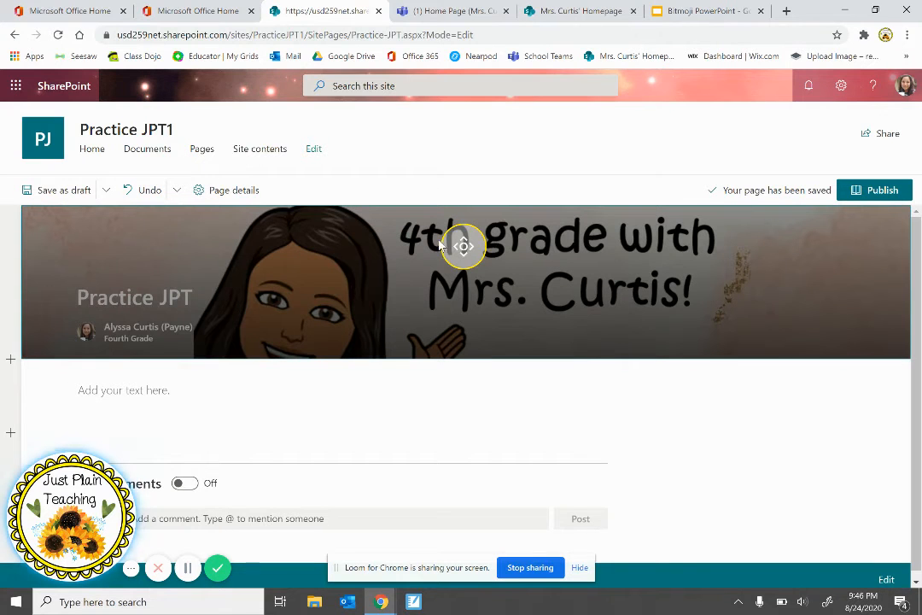
{"action": "mouse_move", "coordinate": [463, 243]}
{"action": "left_mouse_down"}
{"action": "mouse_move", "coordinate": [470, 238]}
{"action": "mouse_move", "coordinate": [470, 272]}
{"action": "mouse_move", "coordinate": [470, 263]}
{"action": "left_mouse_up"}
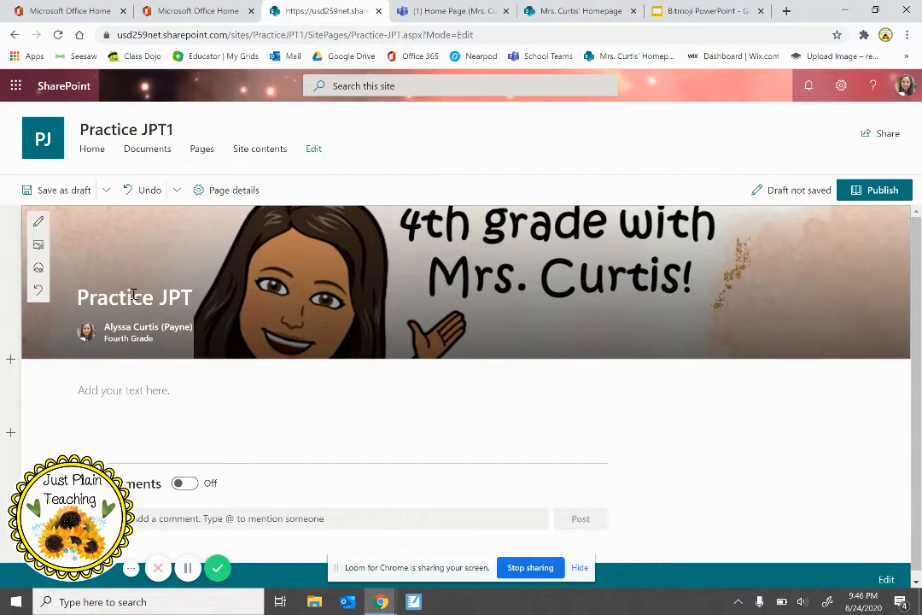
{"action": "left_click", "coordinate": [121, 399]}
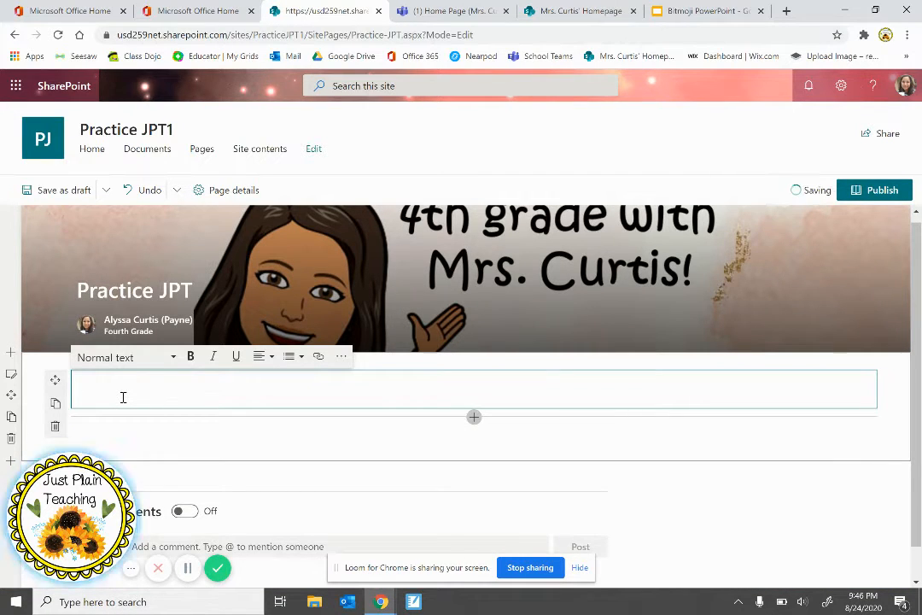
{"action": "type", "text": "Welcome to my practice page!"}
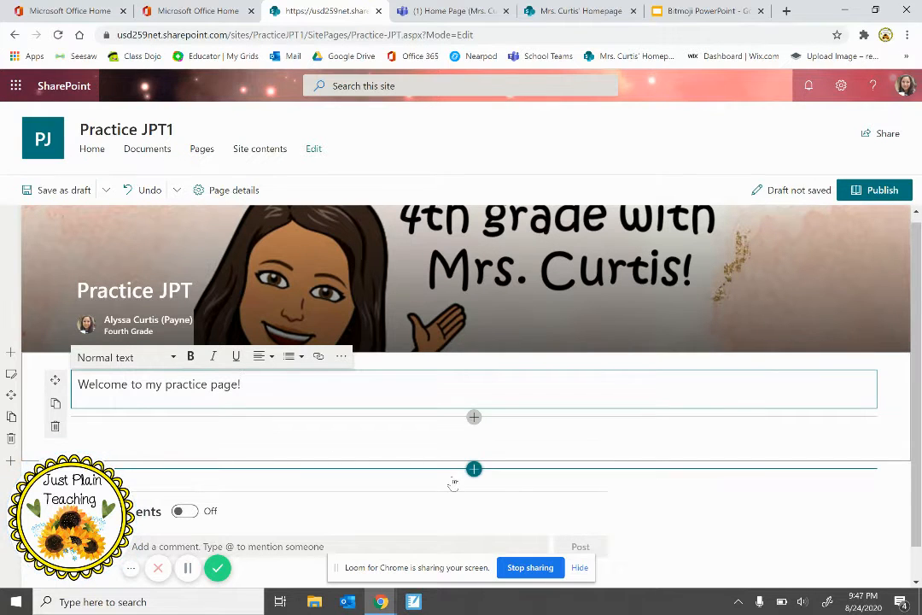
- Add a section below the welcome text with a wide left column and a one-third right column
{"action": "scroll", "coordinate": [215, 442], "scroll_direction": "down", "scroll_amount": 1}
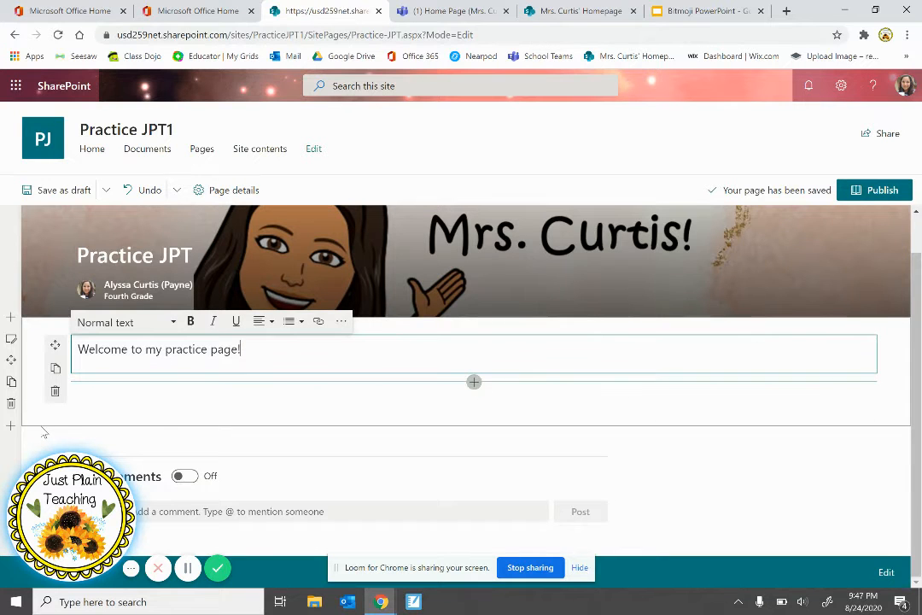
{"action": "left_click", "coordinate": [11, 428]}
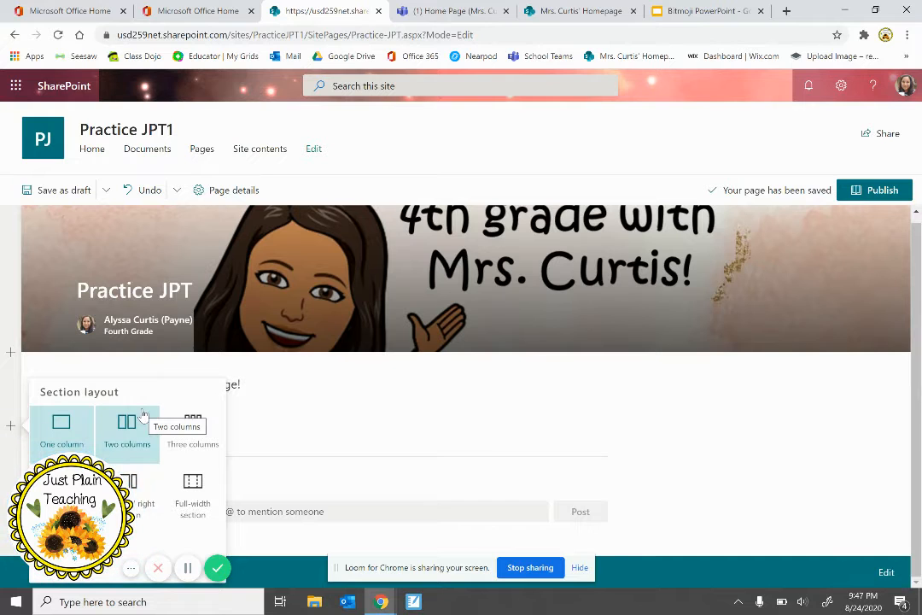
{"action": "left_click", "coordinate": [146, 487]}
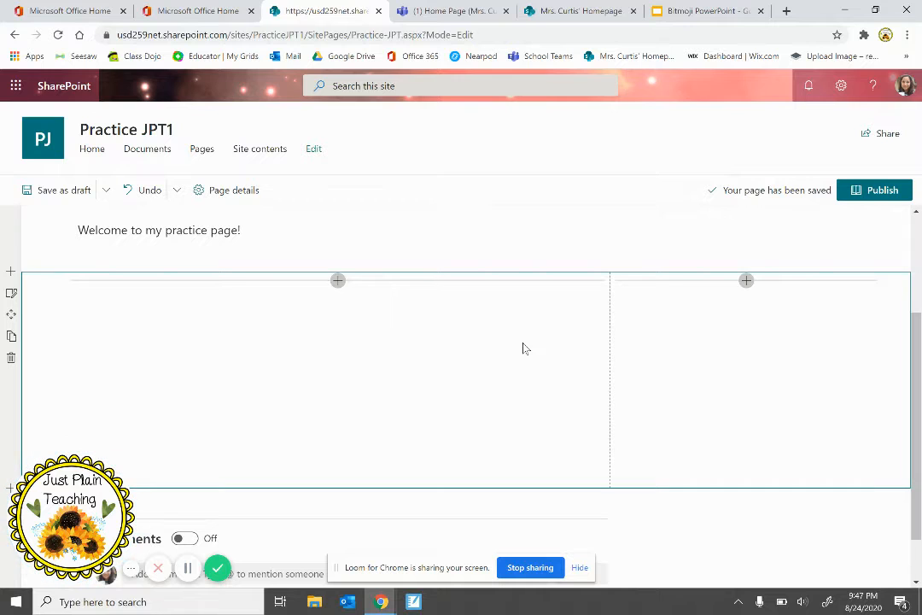
- Browse the available web parts for the wide left column and add a File viewer there
{"action": "left_click", "coordinate": [338, 281]}
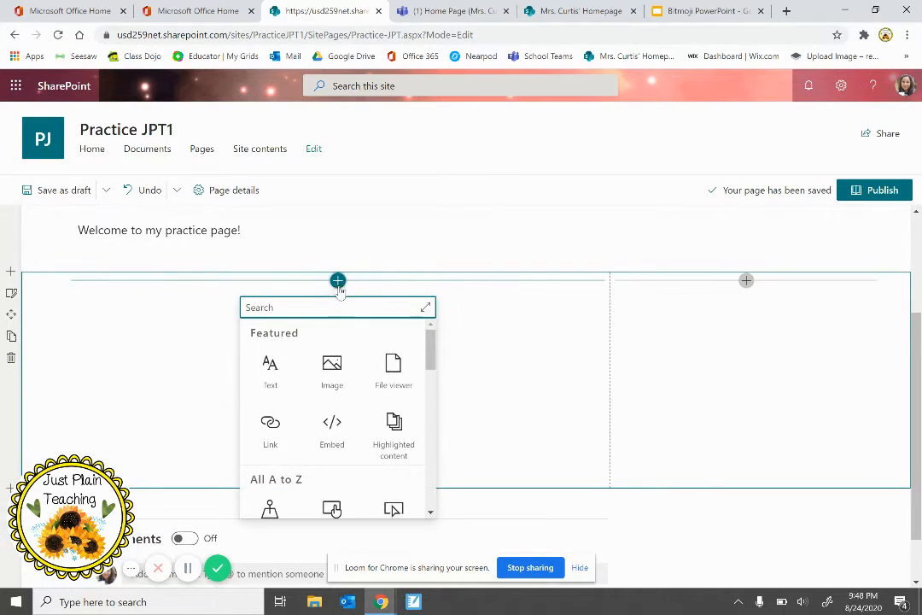
{"action": "left_click_drag", "start_coordinate": [429, 353], "coordinate": [433, 442]}
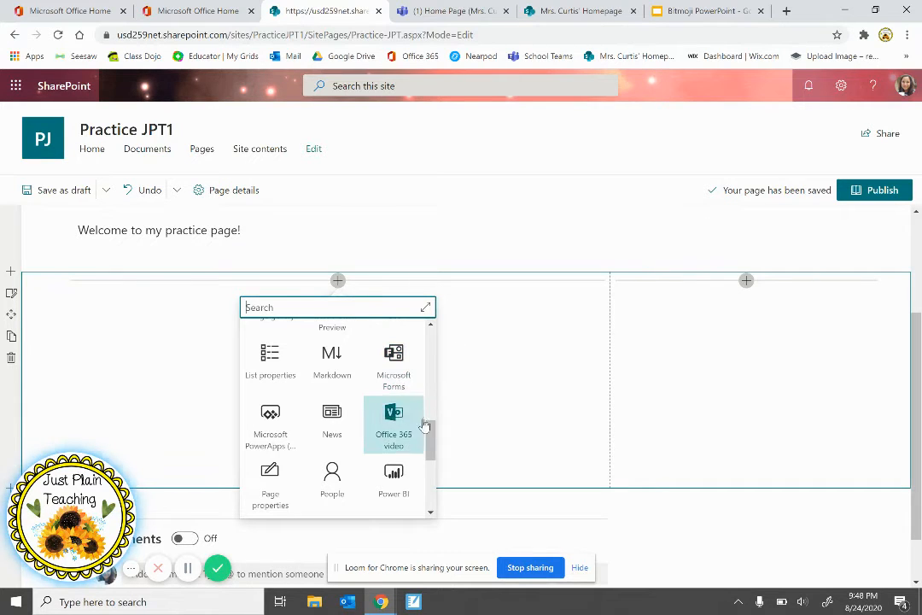
{"action": "left_click_drag", "start_coordinate": [432, 423], "coordinate": [442, 306]}
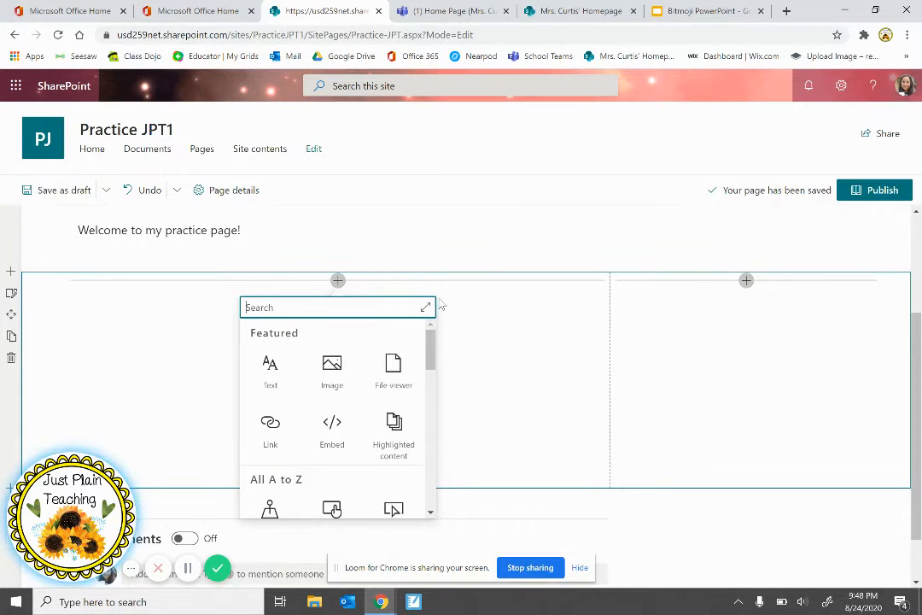
{"action": "left_click", "coordinate": [394, 373]}
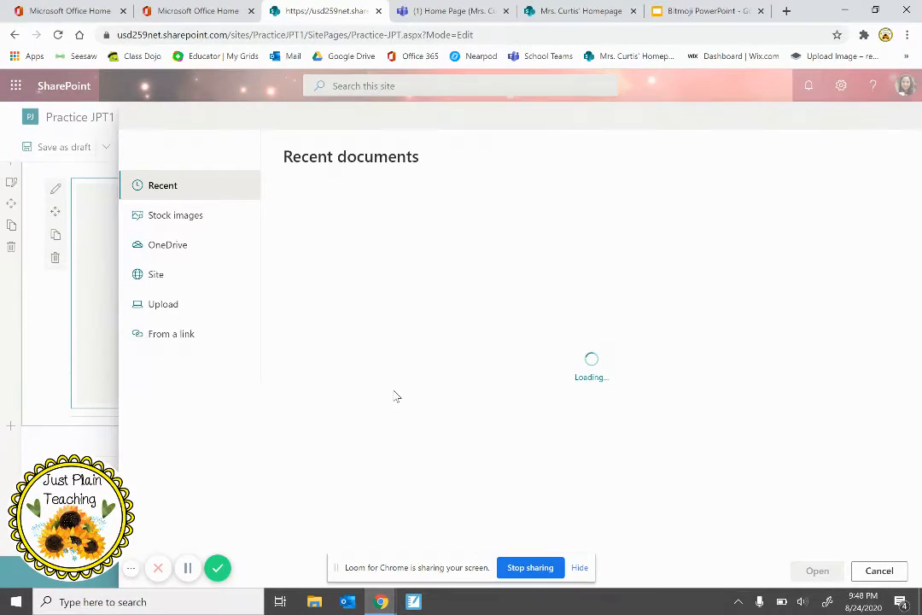
- Insert Bitmoji PowerPoint.pptx from the Desktop > Bitmoji Classroom folder in OneDrive, confirming that it is shared with site members
{"action": "left_click", "coordinate": [191, 250]}
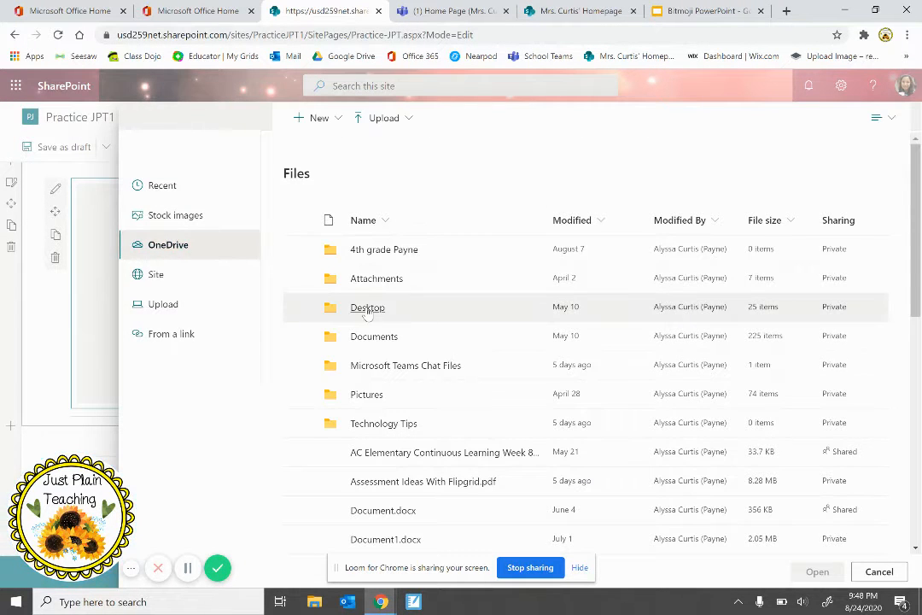
{"action": "left_click", "coordinate": [368, 309]}
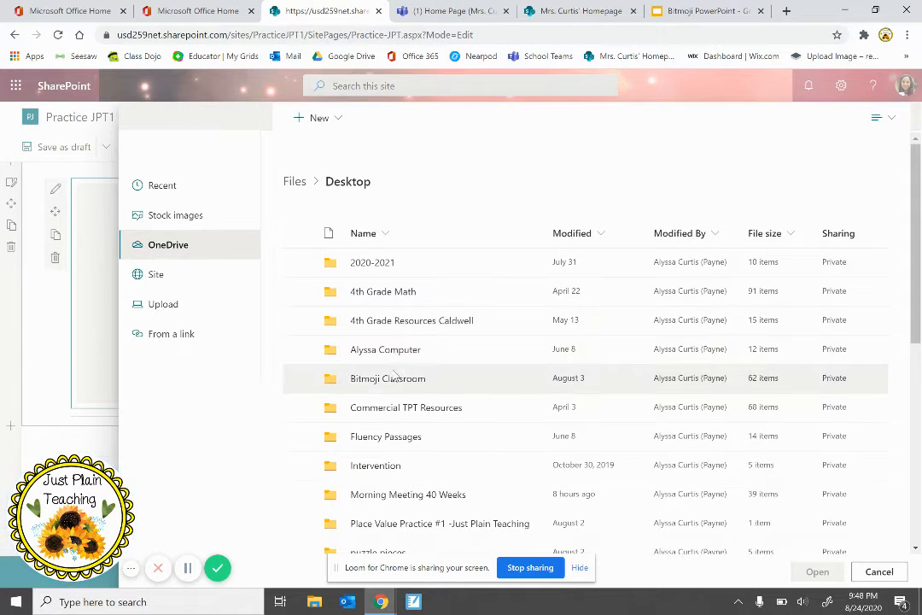
{"action": "left_click", "coordinate": [395, 381]}
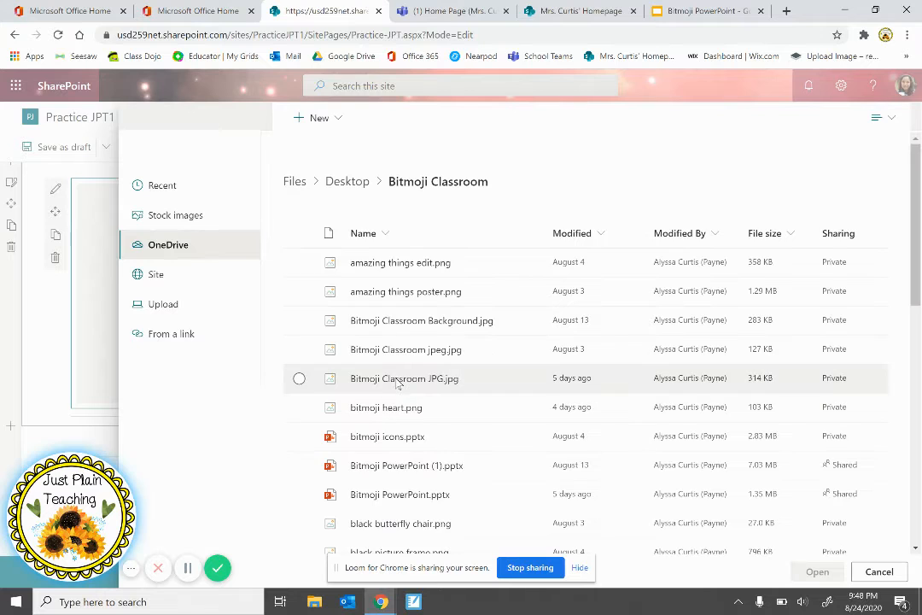
{"action": "left_click", "coordinate": [434, 497]}
{"action": "left_click", "coordinate": [816, 573]}
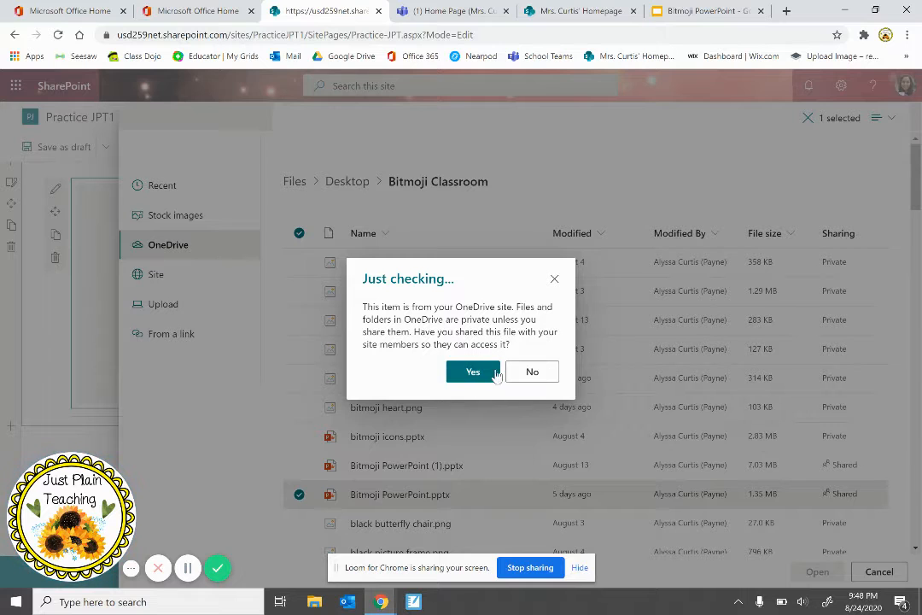
{"action": "left_click", "coordinate": [473, 373]}
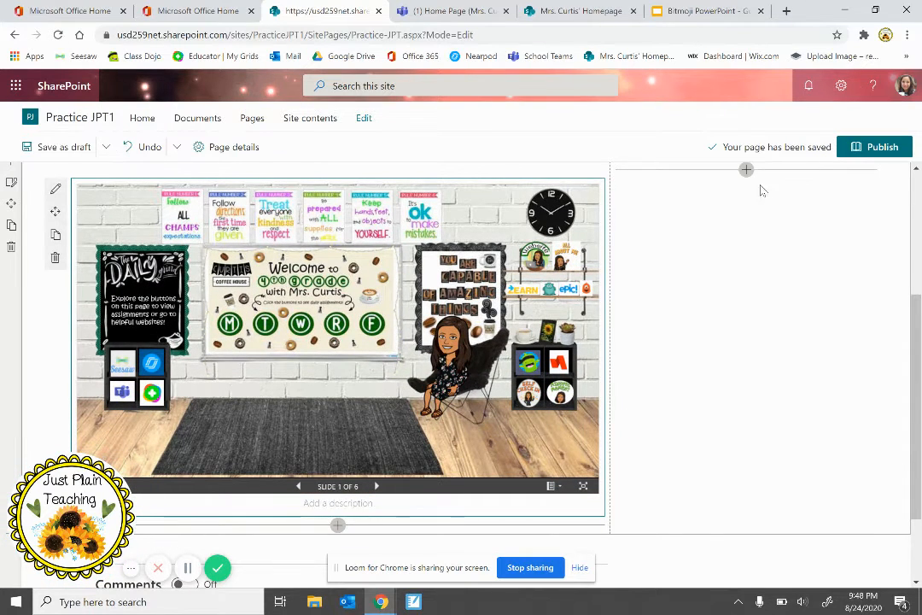
- Add a Group calendar web part to the narrow right column
{"action": "left_click", "coordinate": [746, 170]}
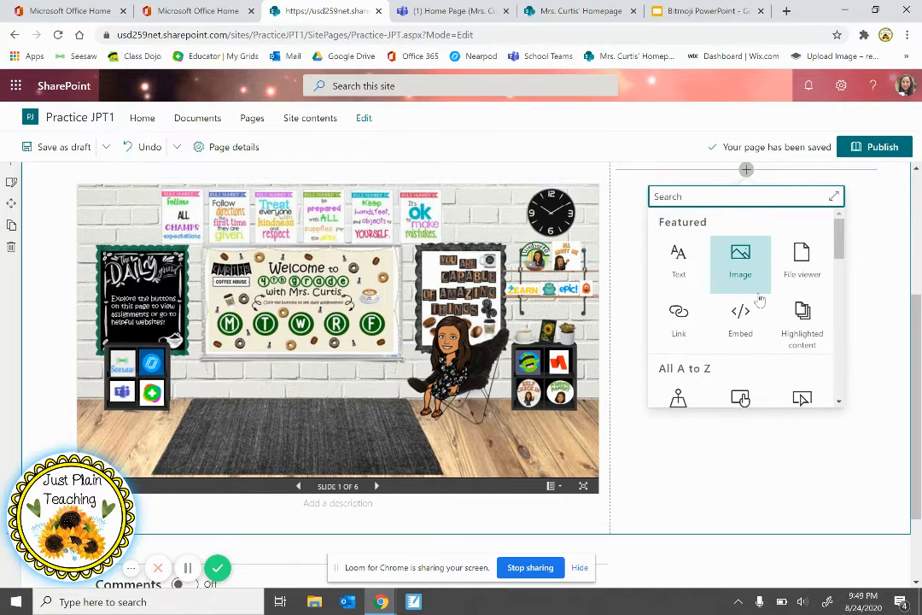
{"action": "scroll", "coordinate": [759, 300], "scroll_direction": "down", "scroll_amount": 1}
{"action": "scroll", "coordinate": [759, 299], "scroll_direction": "down", "scroll_amount": 5}
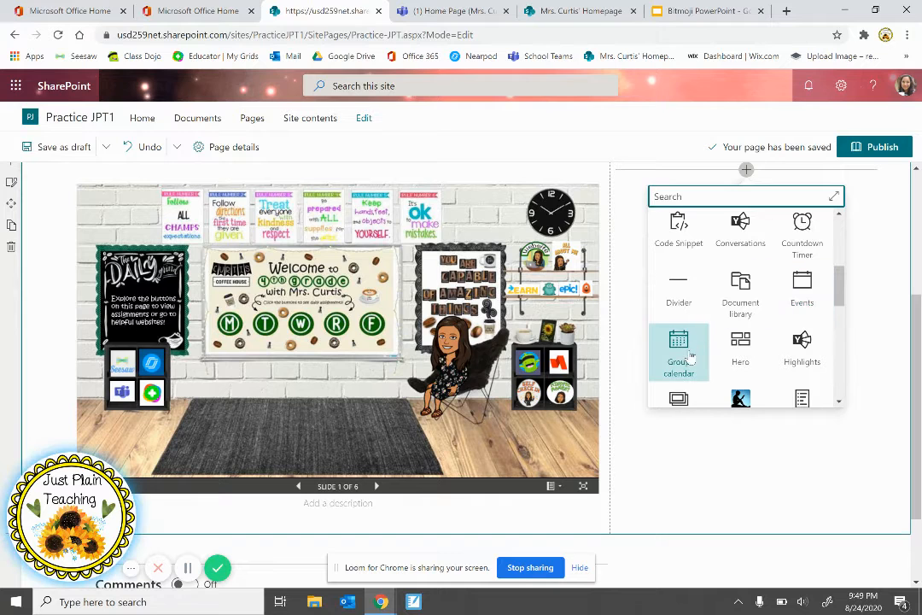
{"action": "left_click", "coordinate": [677, 362]}
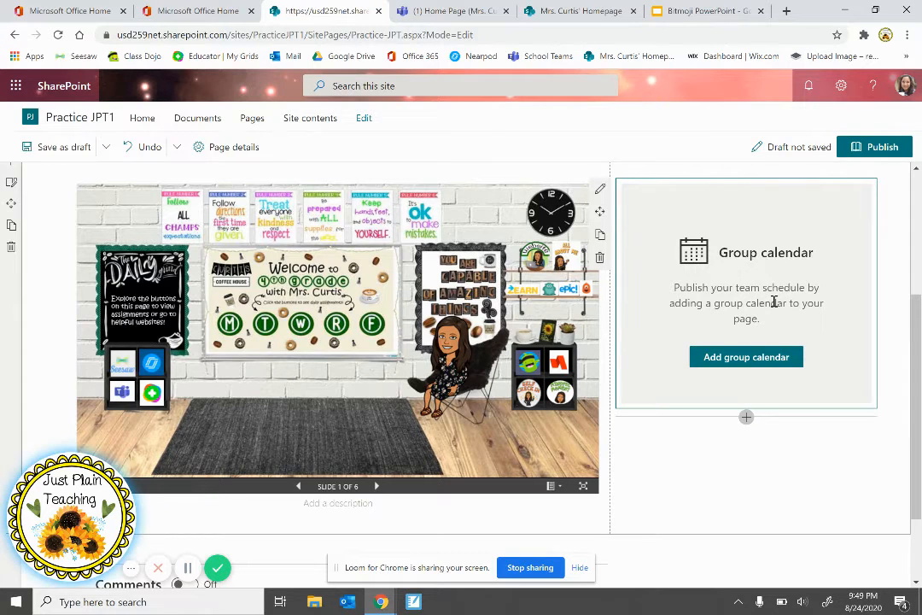
- Add an Embed web part below the Bitmoji slideshow in the wide left column
{"action": "scroll", "coordinate": [774, 302], "scroll_direction": "down", "scroll_amount": 1}
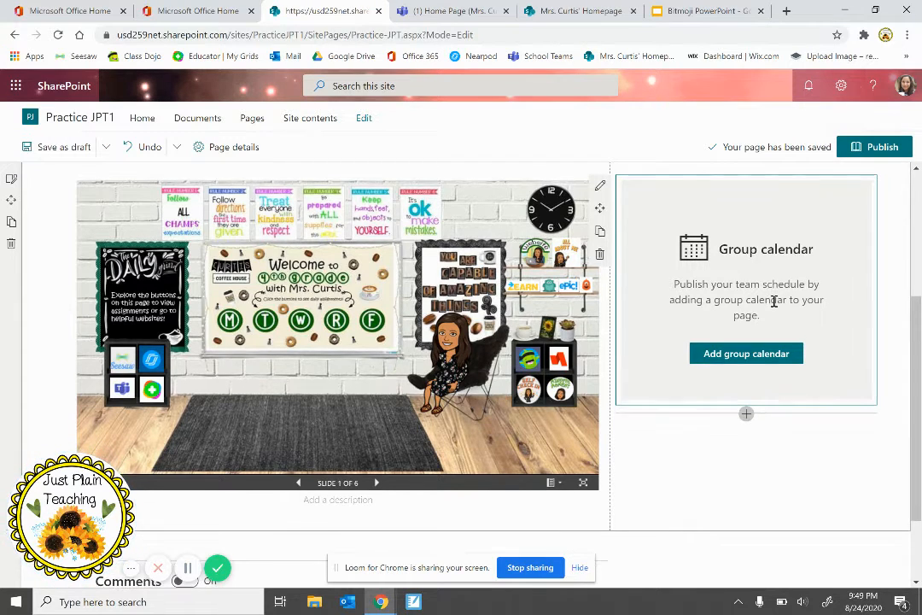
{"action": "scroll", "coordinate": [773, 302], "scroll_direction": "down", "scroll_amount": 1}
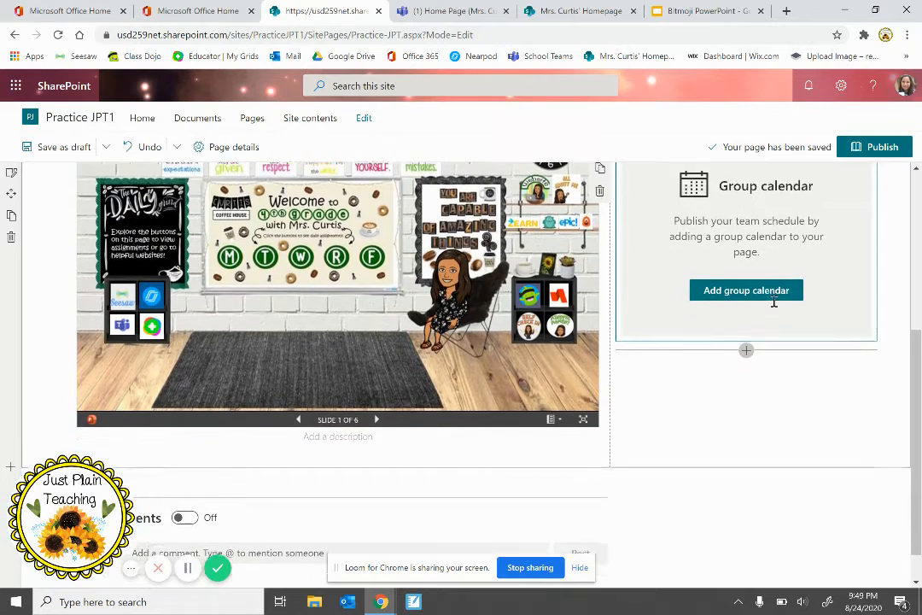
{"action": "scroll", "coordinate": [774, 306], "scroll_direction": "down", "scroll_amount": 1}
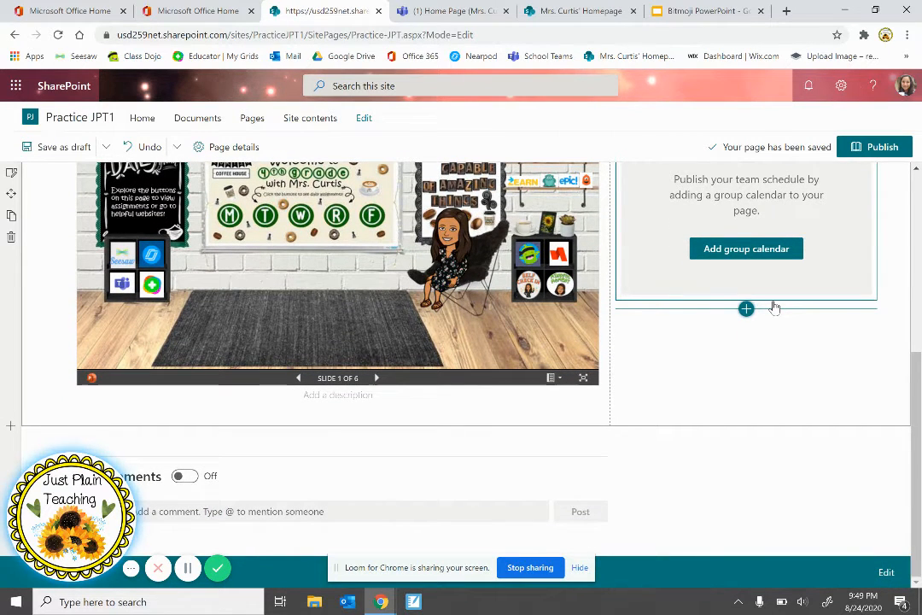
{"action": "left_click", "coordinate": [338, 419]}
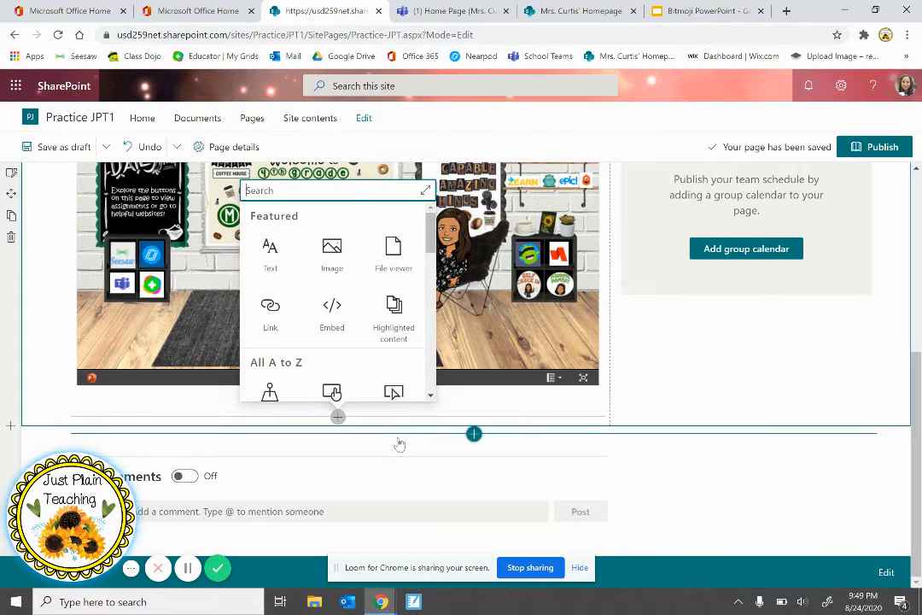
{"action": "left_click", "coordinate": [658, 410]}
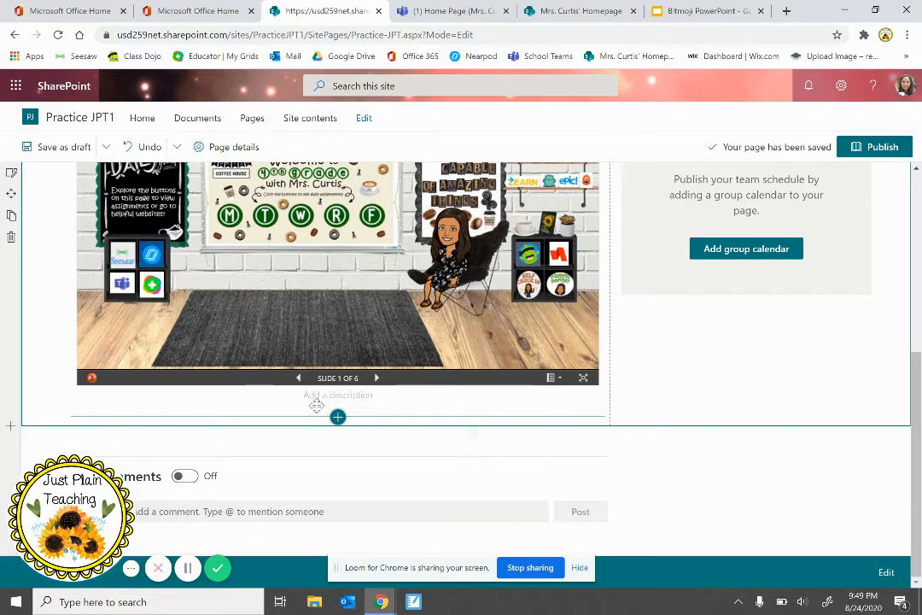
{"action": "left_click", "coordinate": [337, 418]}
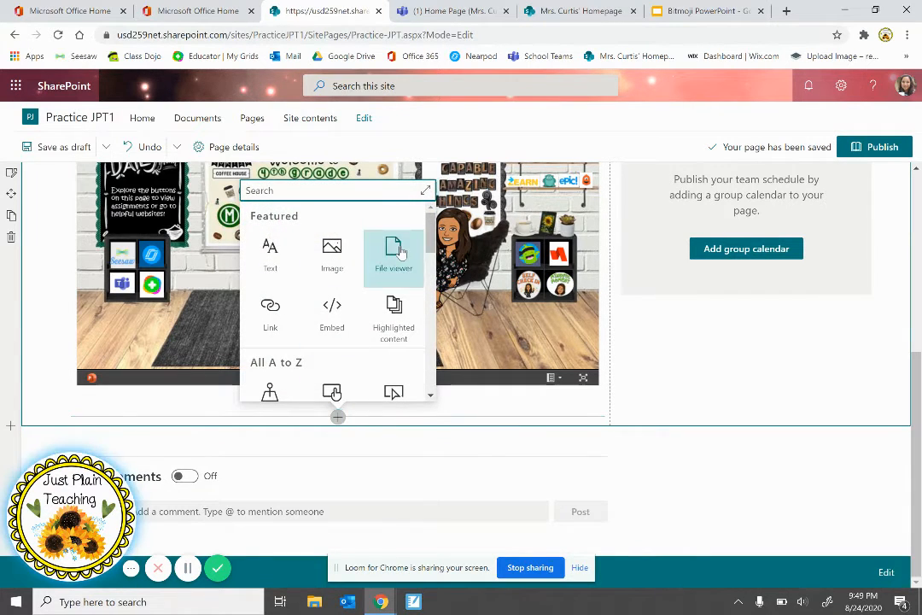
{"action": "left_click", "coordinate": [333, 314]}
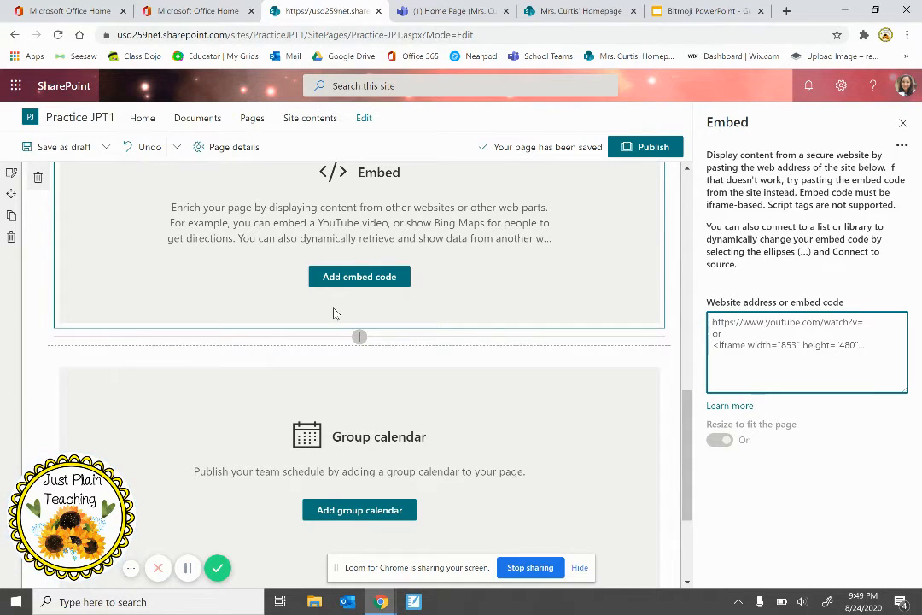
- Switch to the Bitmoji PowerPoint in Google Slides and set its publish-to-web embed to auto-advance slides every minute
{"action": "left_click", "coordinate": [694, 12]}
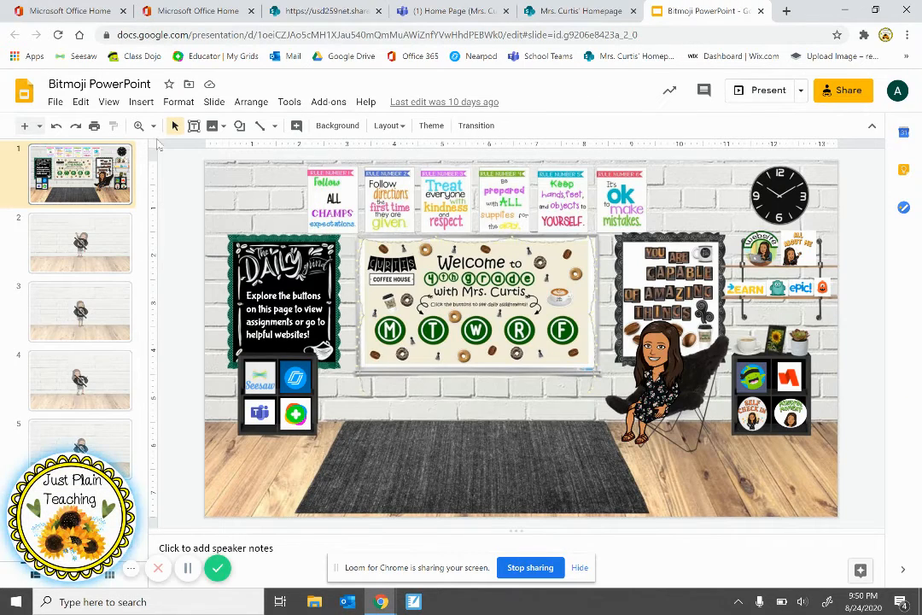
{"action": "left_click", "coordinate": [55, 102]}
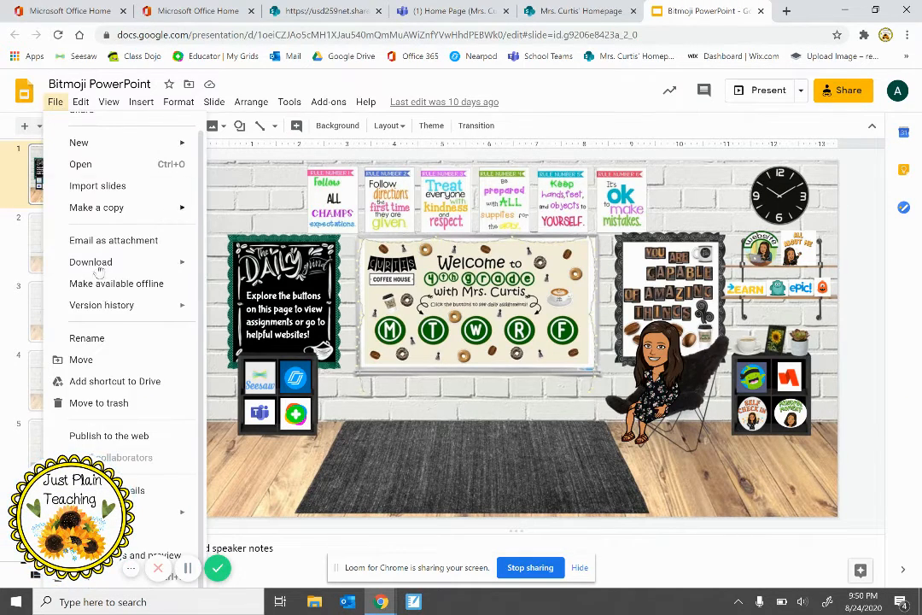
{"action": "left_click", "coordinate": [142, 437]}
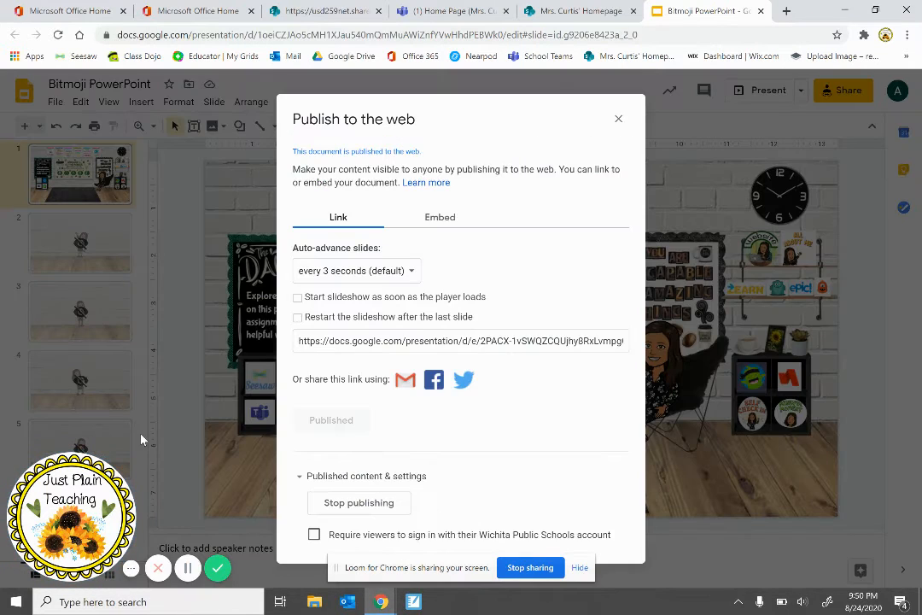
{"action": "left_click", "coordinate": [440, 218]}
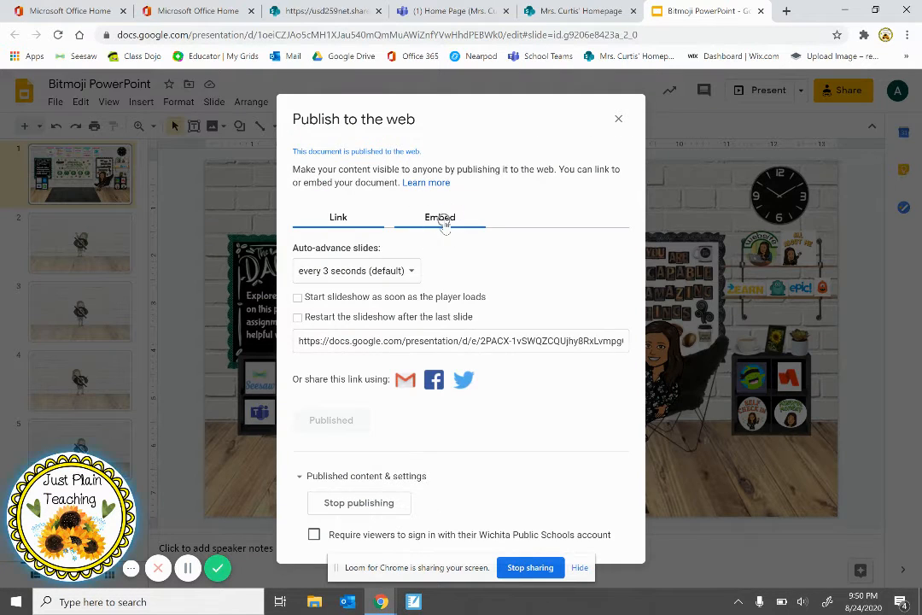
{"action": "left_click", "coordinate": [467, 273]}
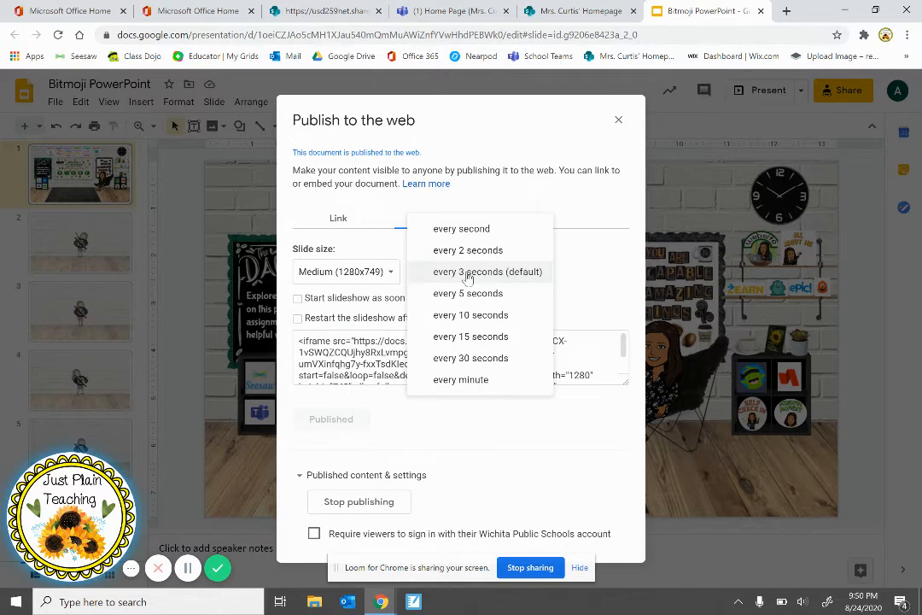
{"action": "left_click", "coordinate": [467, 382]}
- Copy the full iframe embed code of the published Bitmoji PowerPoint slides
{"action": "left_click", "coordinate": [437, 367]}
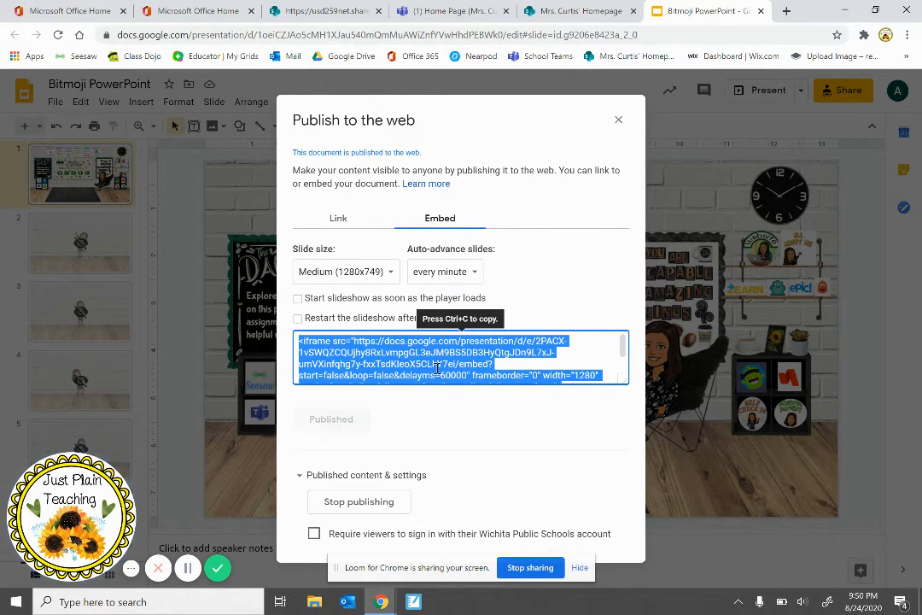
{"action": "right_click", "coordinate": [437, 368]}
{"action": "left_click", "coordinate": [461, 379]}
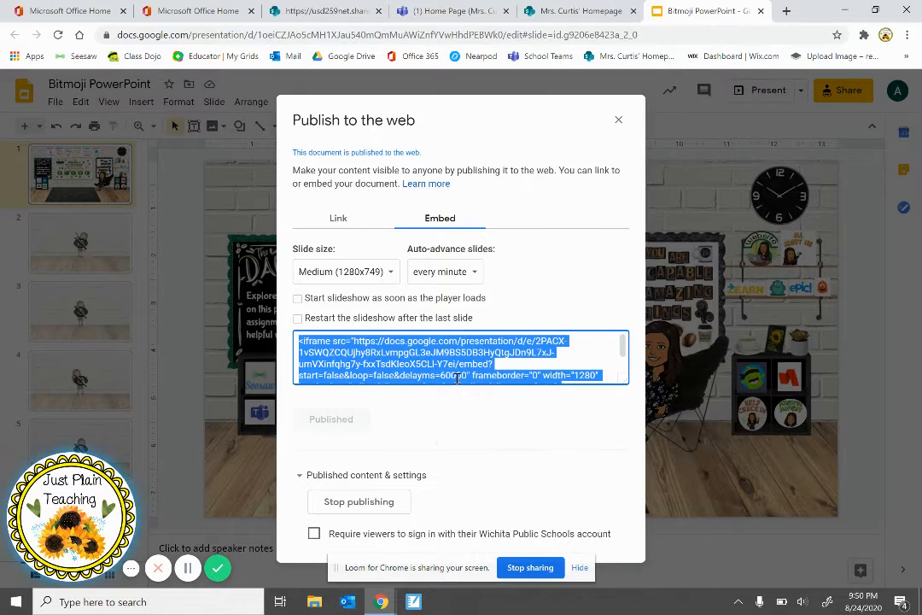
- Return to the SharePoint page and fill the Embed web part with the copied Bitmoji slides iframe code
{"action": "left_click", "coordinate": [320, 11]}
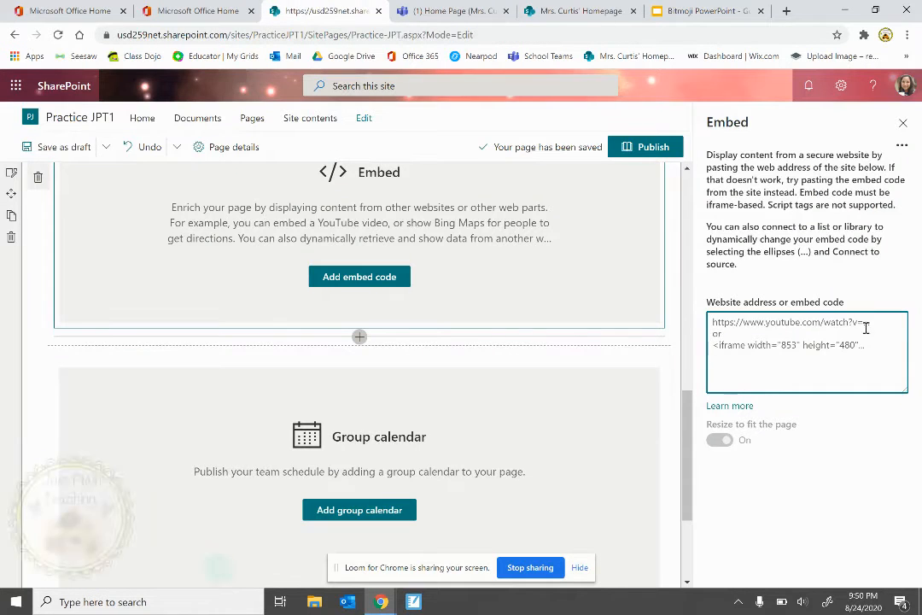
{"action": "right_click", "coordinate": [827, 346]}
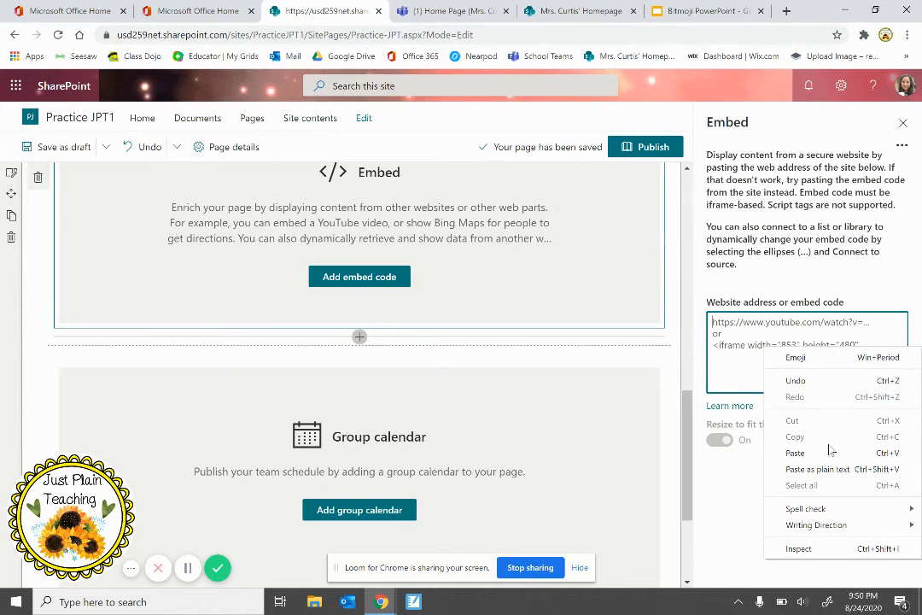
{"action": "left_click", "coordinate": [795, 453]}
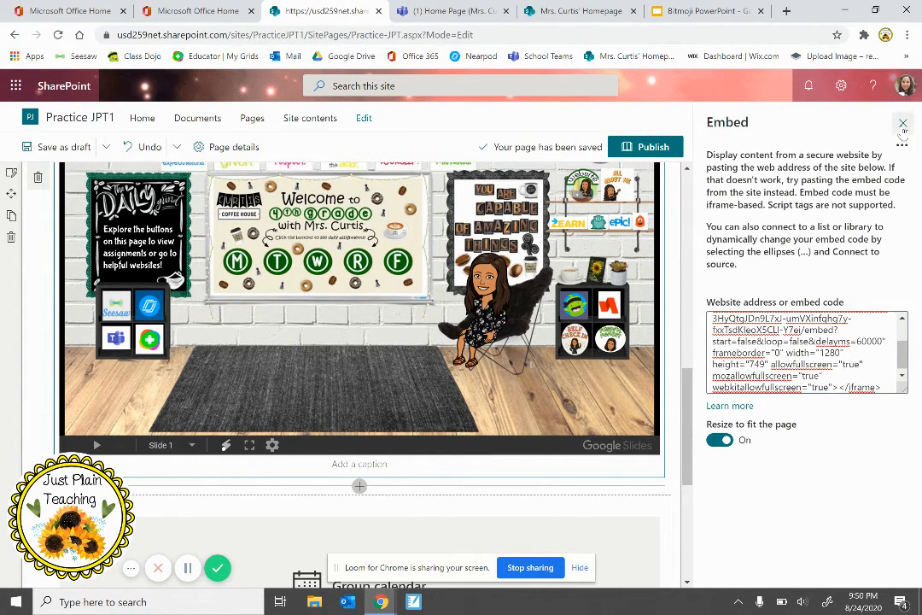
{"action": "left_click", "coordinate": [902, 125]}
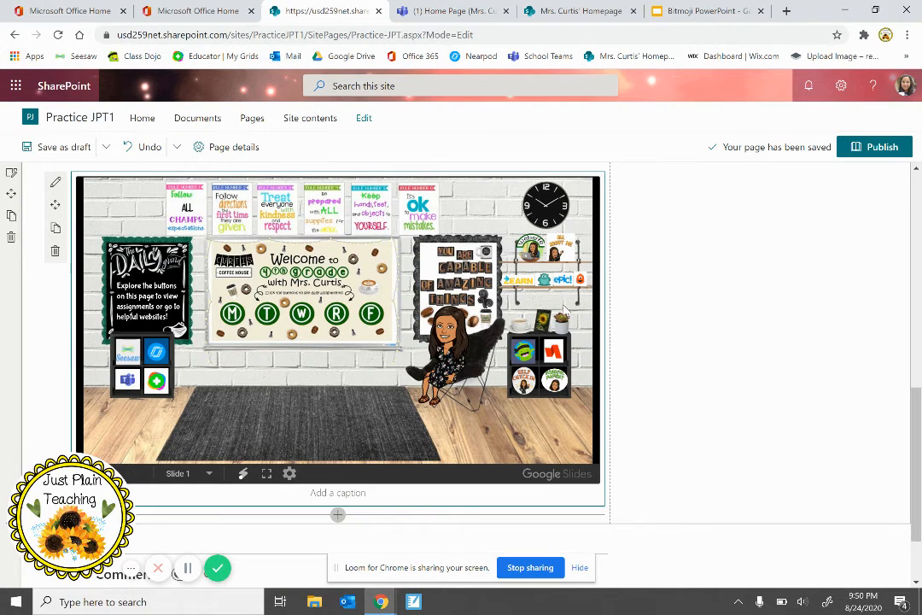
- Publish the Practice JPT page and copy its web address
{"action": "left_click", "coordinate": [879, 148]}
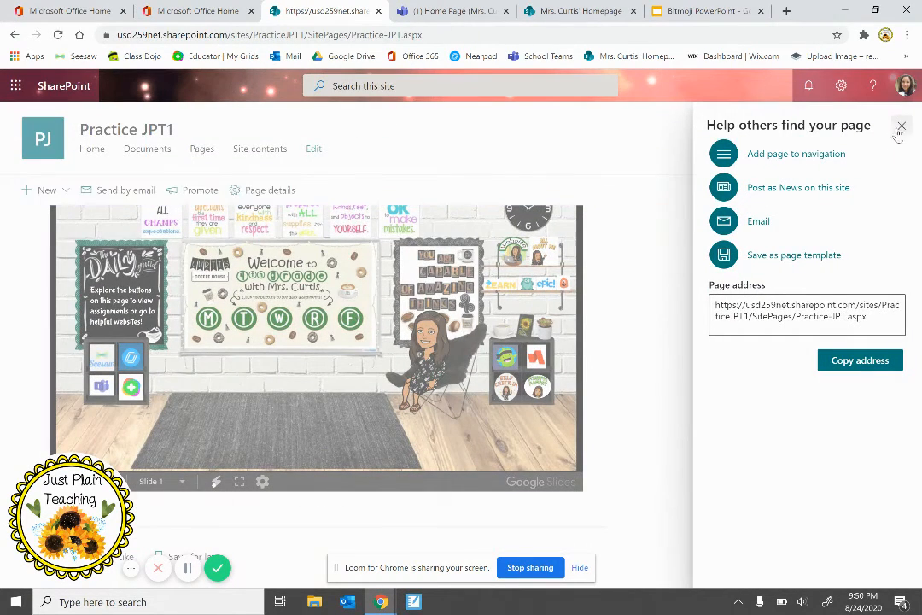
{"action": "left_click", "coordinate": [902, 126]}
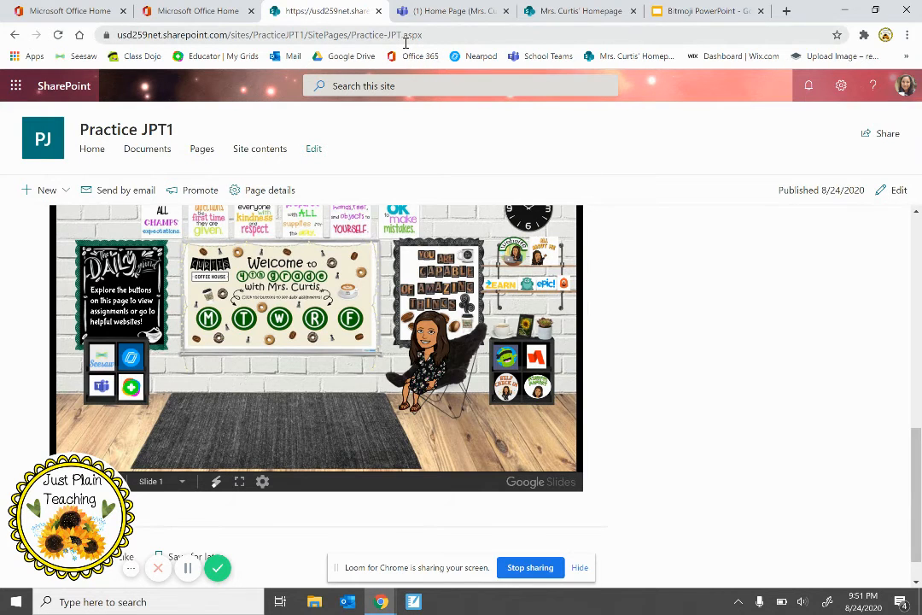
{"action": "left_click", "coordinate": [432, 36]}
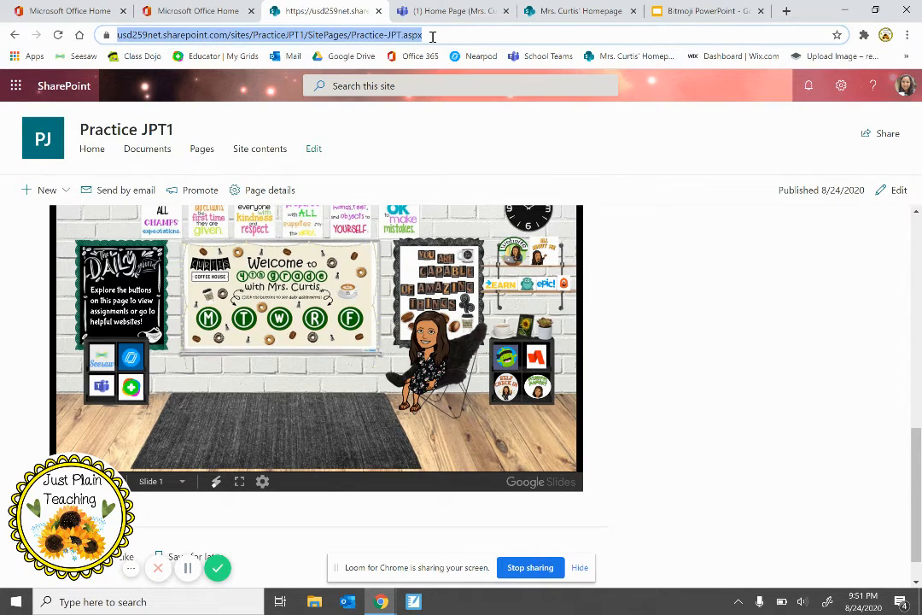
{"action": "right_click", "coordinate": [432, 37]}
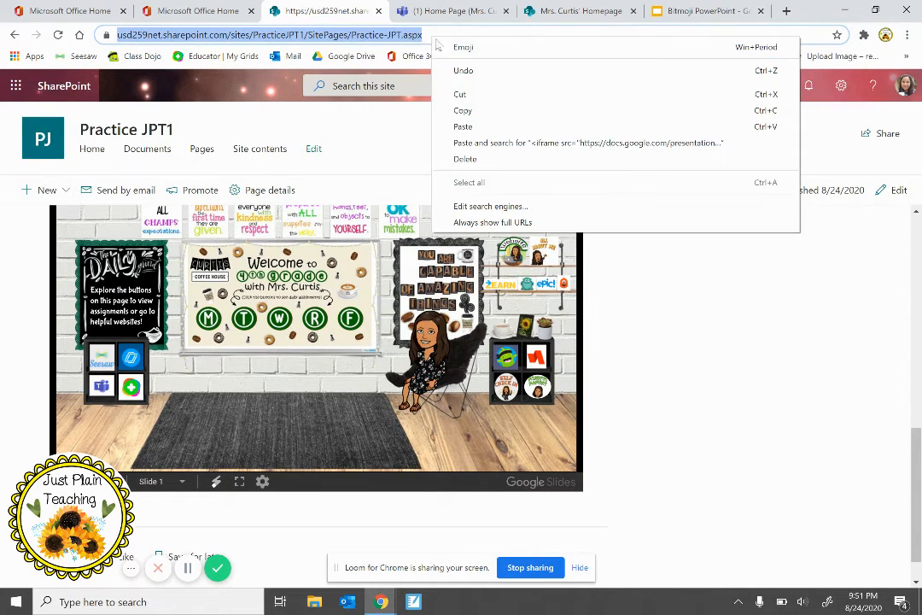
{"action": "left_click", "coordinate": [471, 116]}
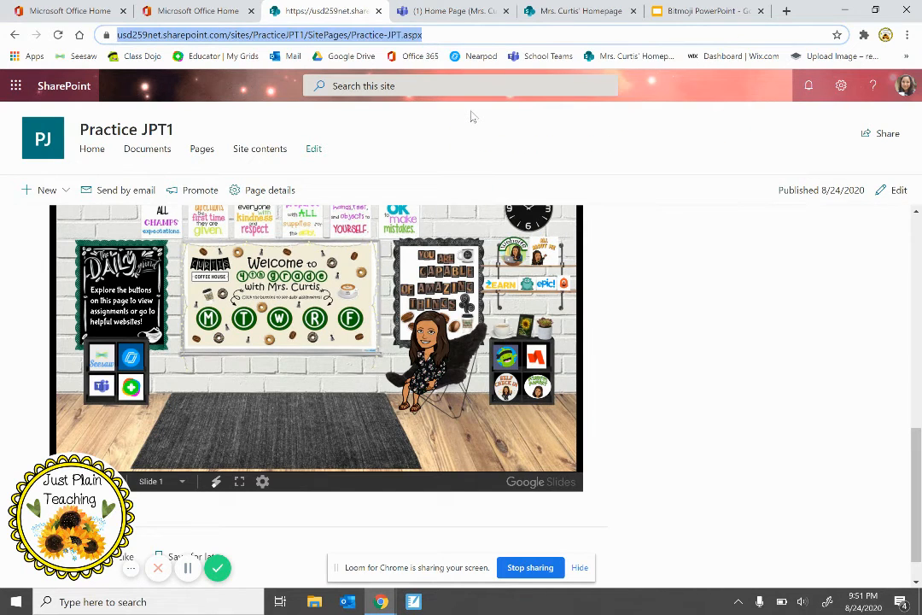
- Switch to Teams and start a SharePoint Pages tab in the Home Page channel, choosing to add a page from any SharePoint site
{"action": "left_click", "coordinate": [450, 11]}
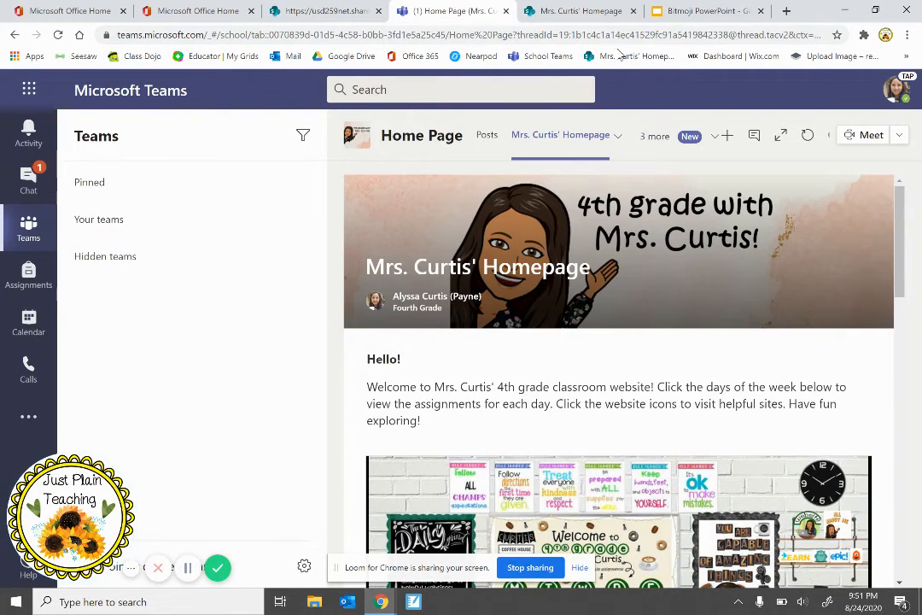
{"action": "left_click", "coordinate": [728, 136]}
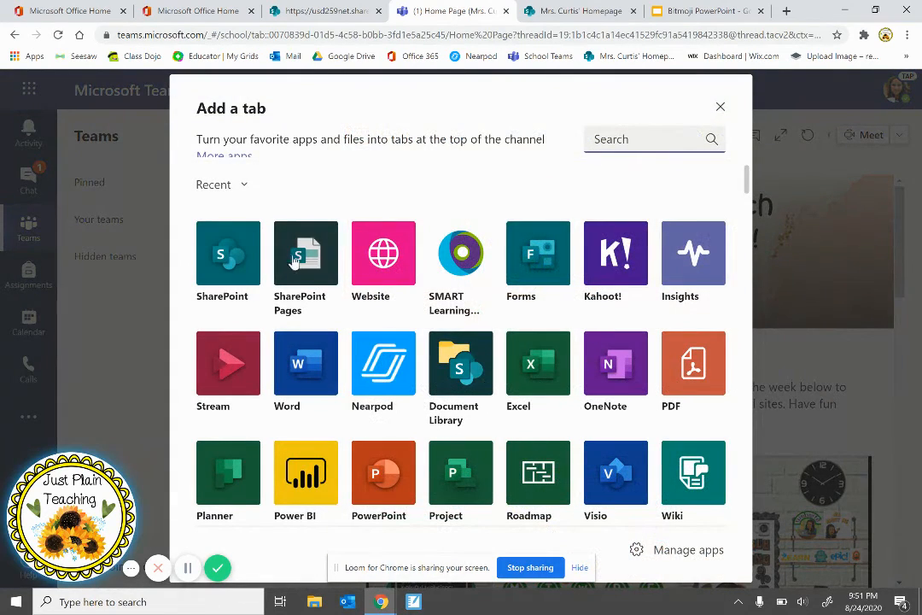
{"action": "left_click", "coordinate": [304, 263]}
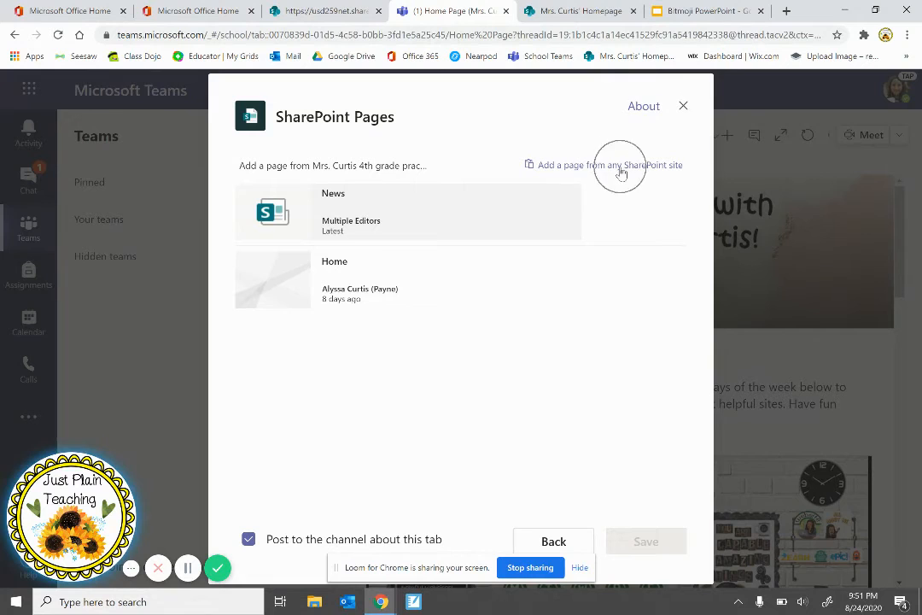
{"action": "left_click", "coordinate": [622, 166]}
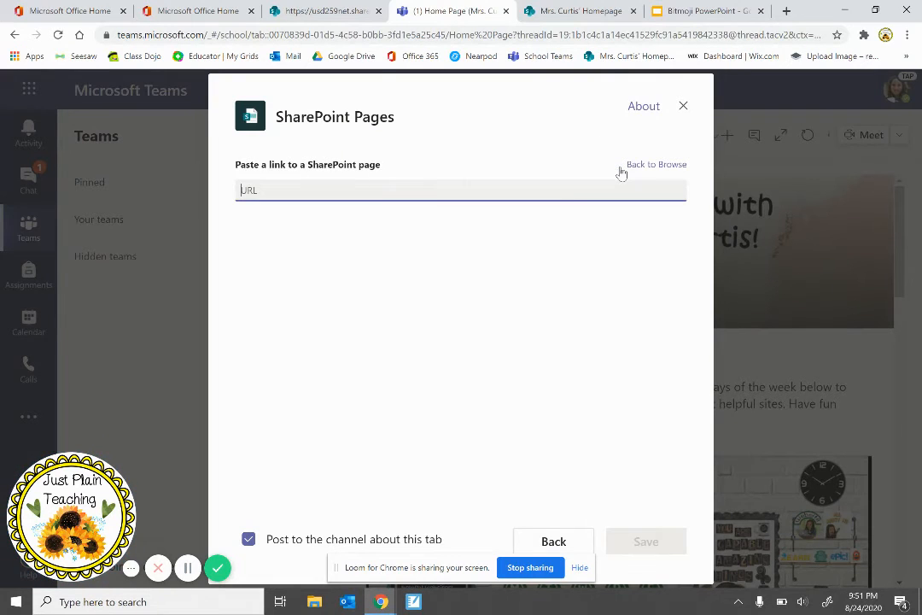
- Paste the copied Practice-JPT.aspx address as the tab's page link and save the tab with the channel post option kept on
{"action": "right_click", "coordinate": [542, 195]}
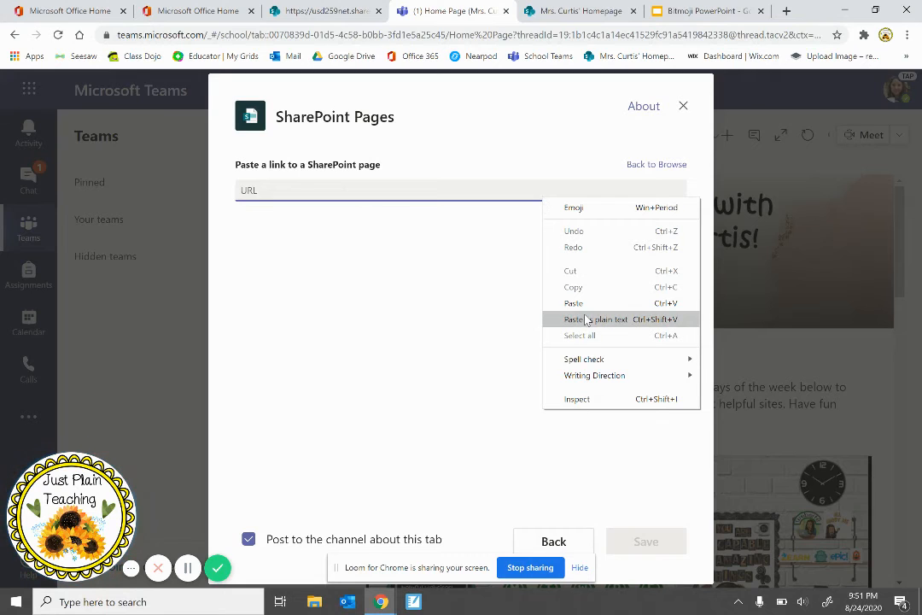
{"action": "left_click", "coordinate": [585, 318]}
{"action": "key", "text": "ctrl+z"}
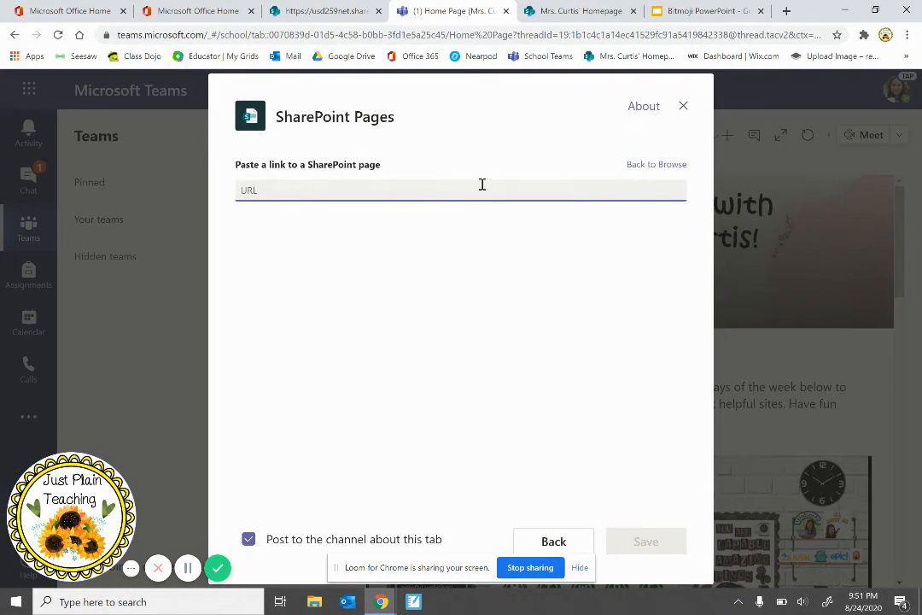
{"action": "right_click", "coordinate": [482, 186]}
{"action": "left_click", "coordinate": [523, 291]}
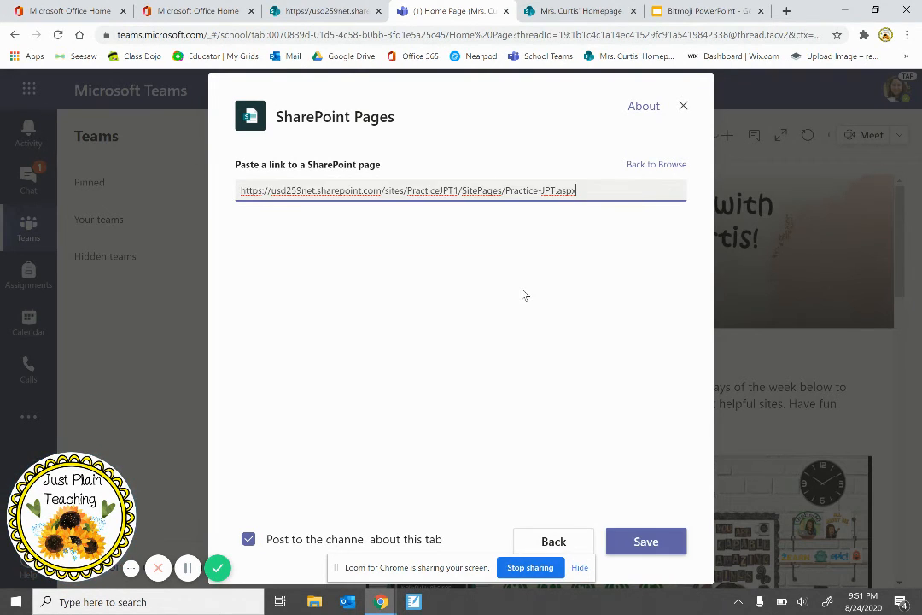
{"action": "left_click", "coordinate": [657, 543]}
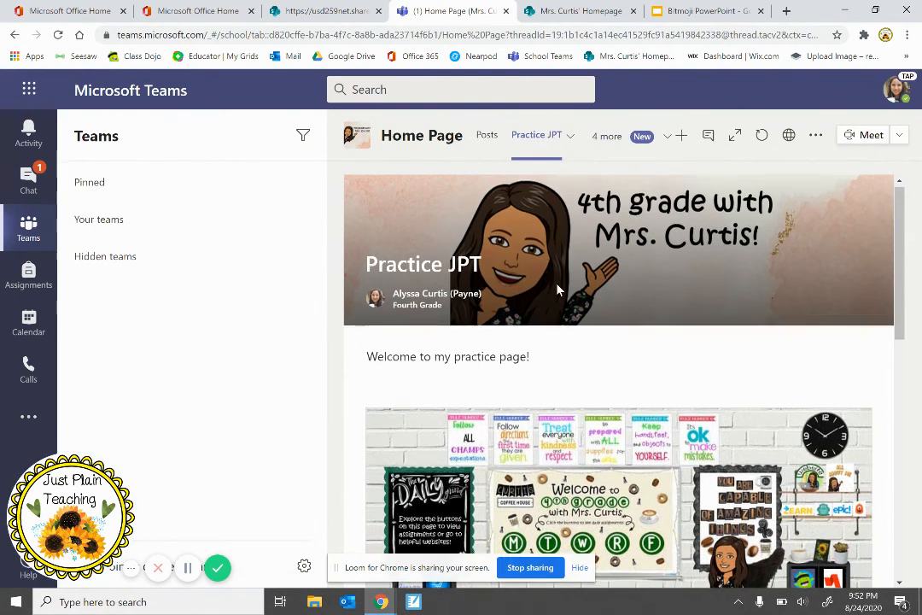
- Review the Practice JPT page in the new channel tab, from the banner down to the two embedded Bitmoji slideshows
{"action": "scroll", "coordinate": [556, 289], "scroll_direction": "down", "scroll_amount": 2}
{"action": "scroll", "coordinate": [557, 288], "scroll_direction": "down", "scroll_amount": 5}
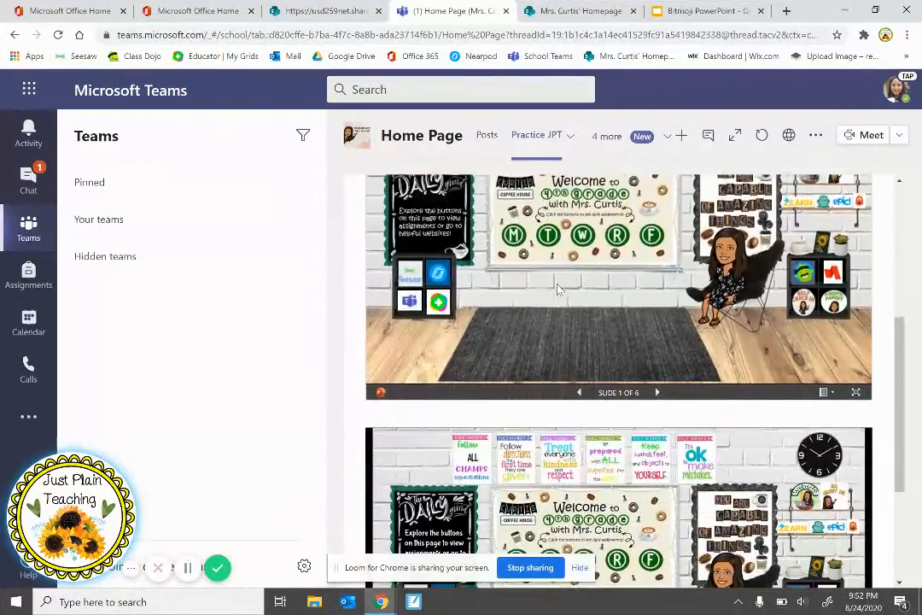
{"action": "scroll", "coordinate": [558, 291], "scroll_direction": "up", "scroll_amount": 5}
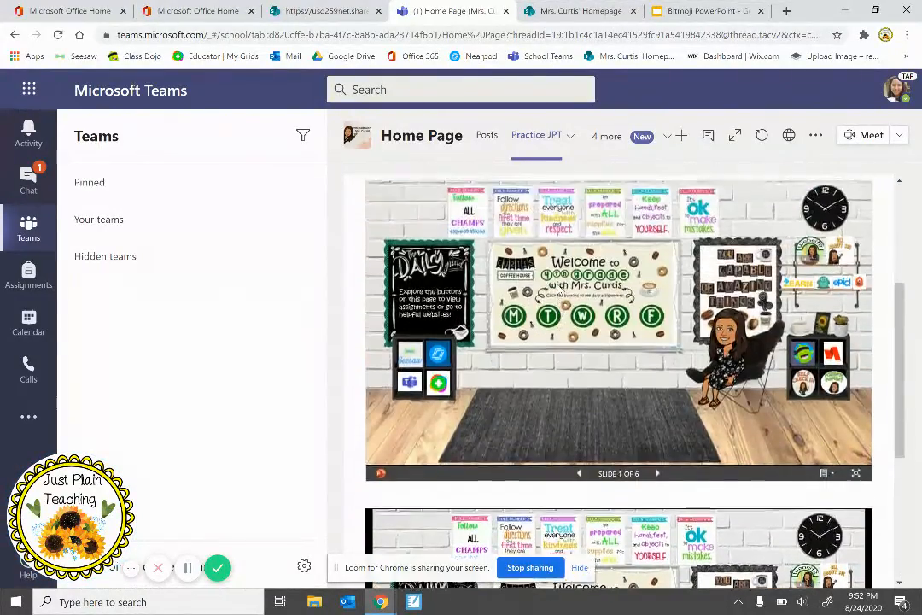
{"action": "scroll", "coordinate": [556, 289], "scroll_direction": "up", "scroll_amount": 2}
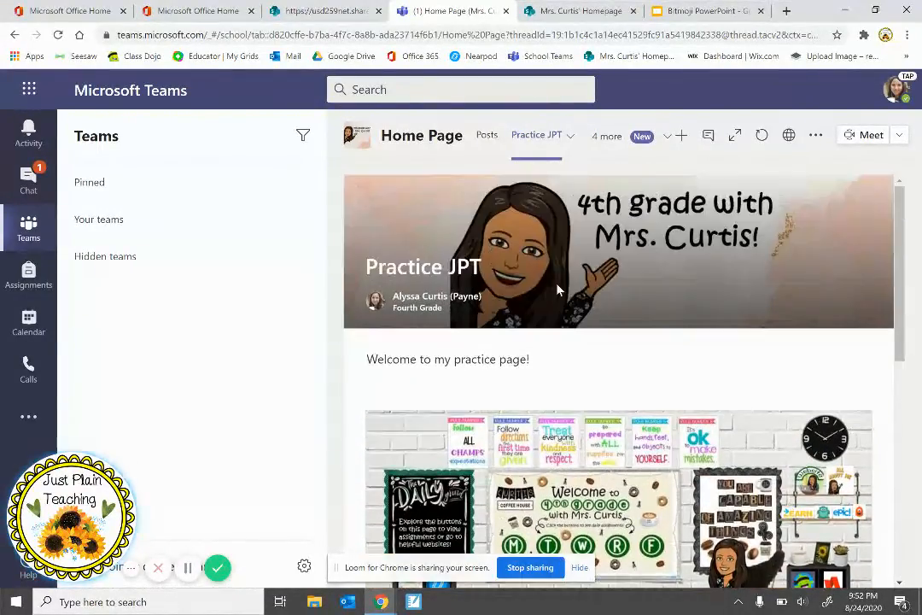